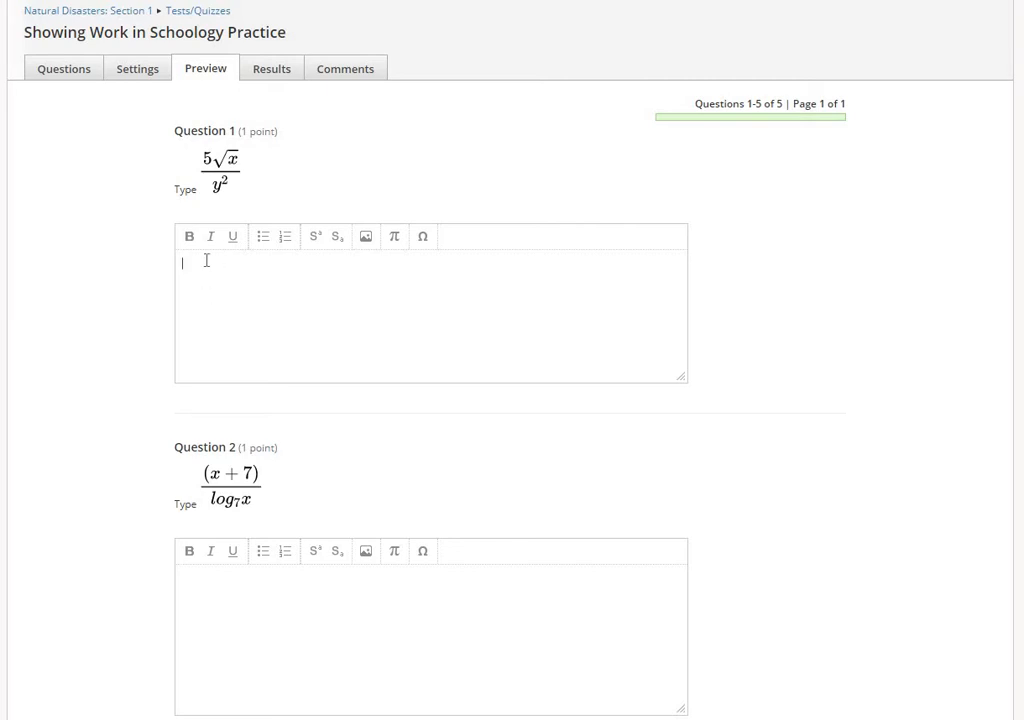
Start a math formula in the Question 1 answer and enter 5 times the square root of x.
{"action": "left_click", "coordinate": [394, 244]}
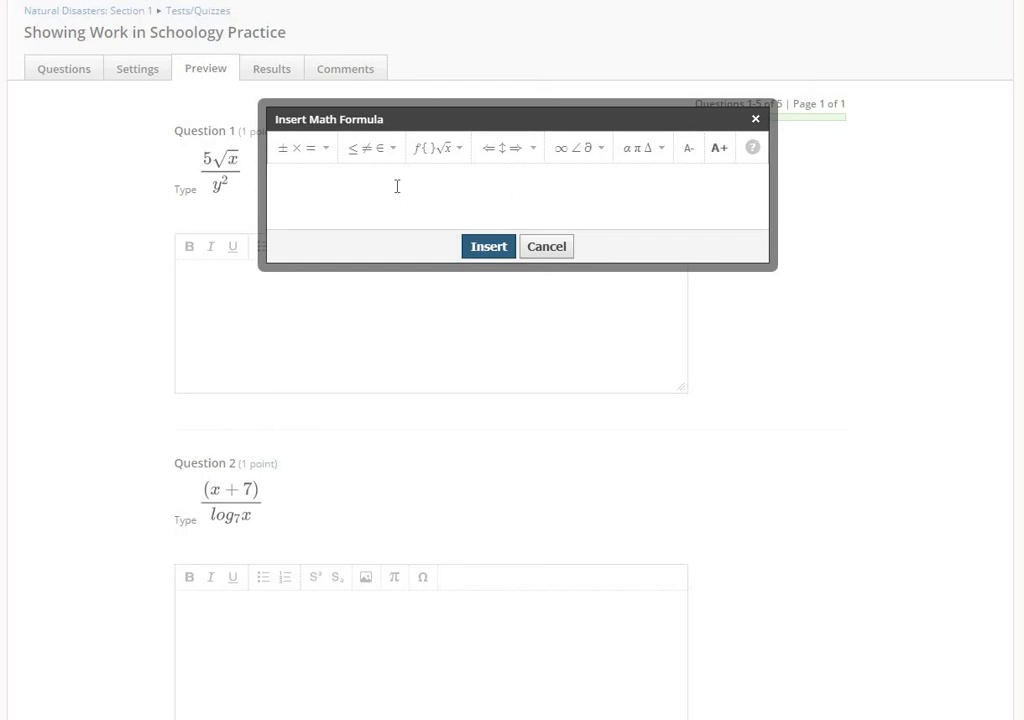
{"action": "type", "text": "5"}
{"action": "left_click", "coordinate": [452, 152]}
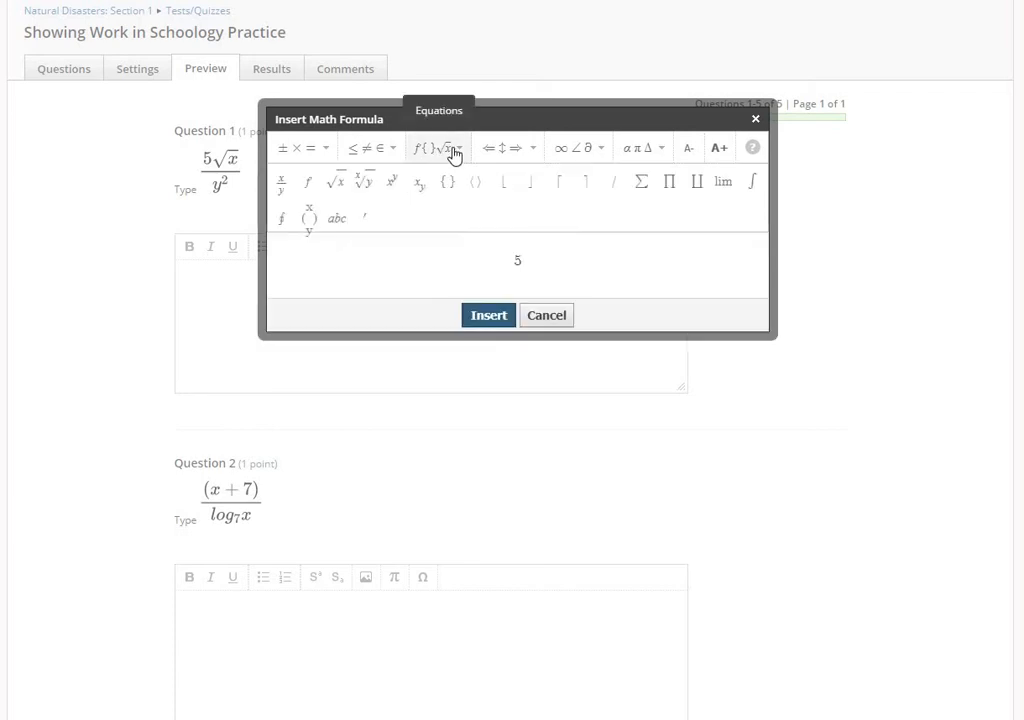
{"action": "left_click", "coordinate": [336, 181]}
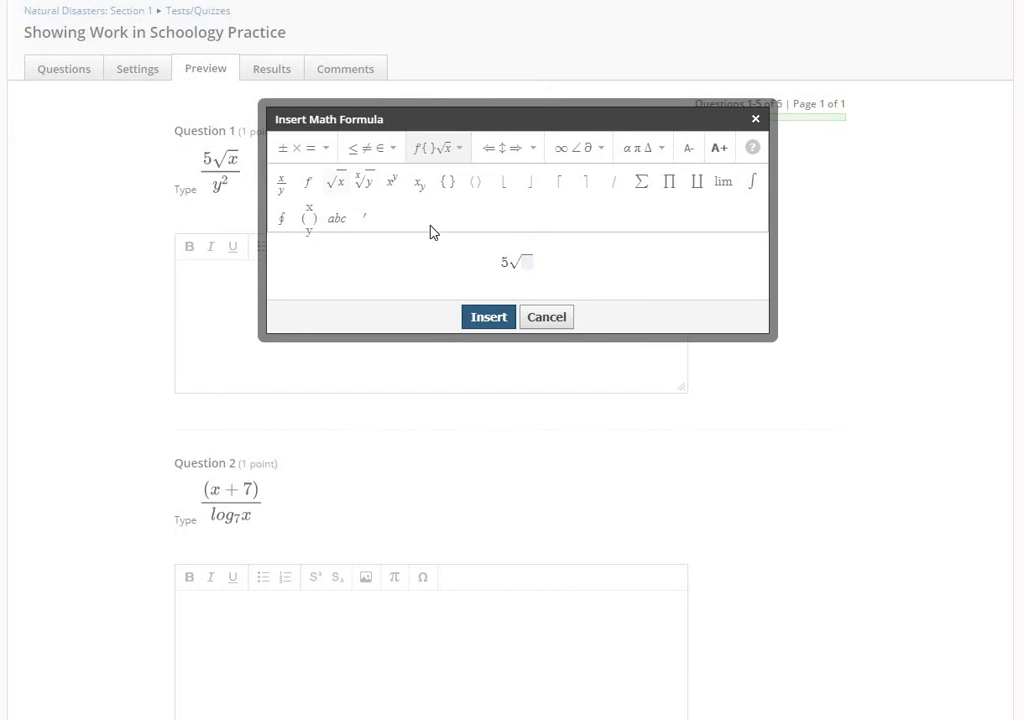
{"action": "left_click", "coordinate": [526, 263]}
{"action": "type", "text": "x"}
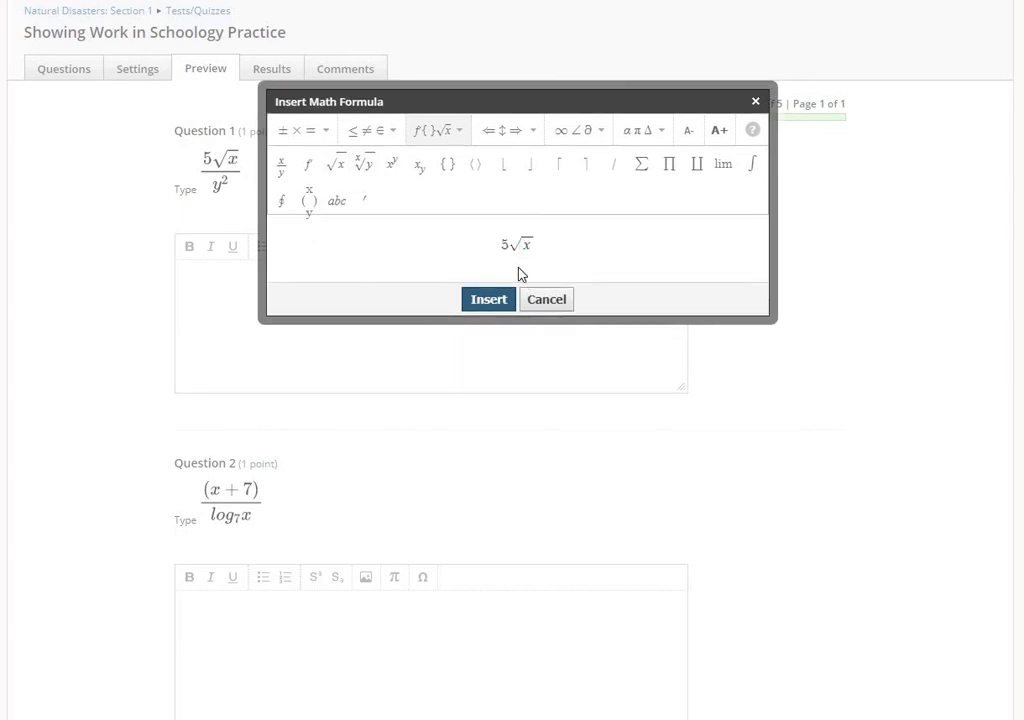
Put the expression over a denominator of y squared and insert the fraction into the Question 1 answer.
{"action": "type", "text": "/y"}
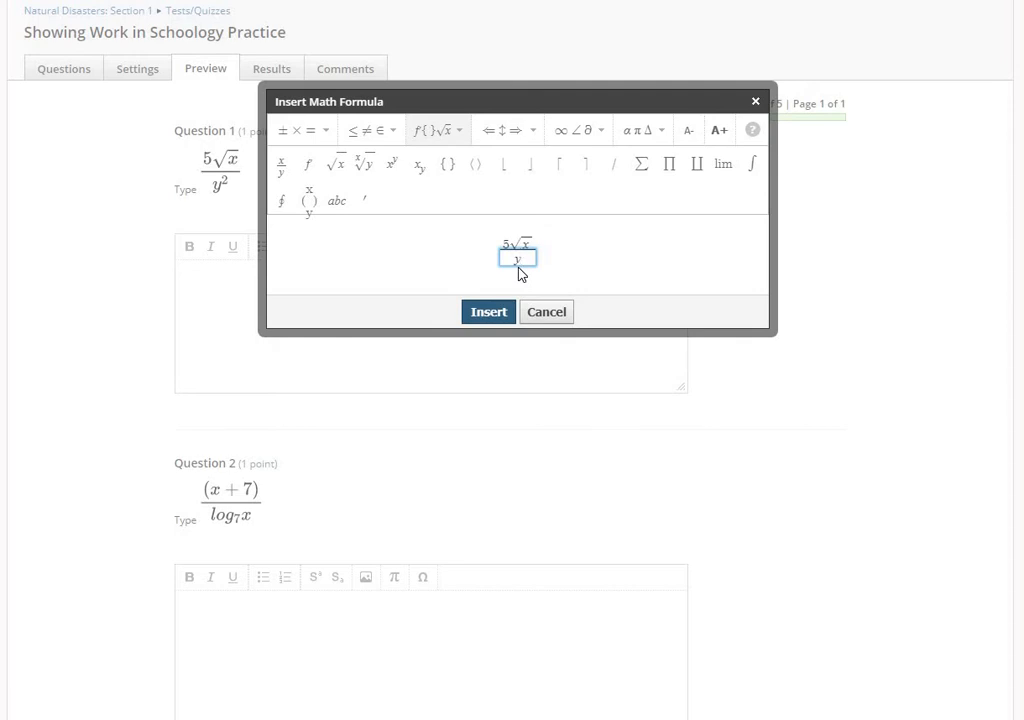
{"action": "type", "text": "^"}
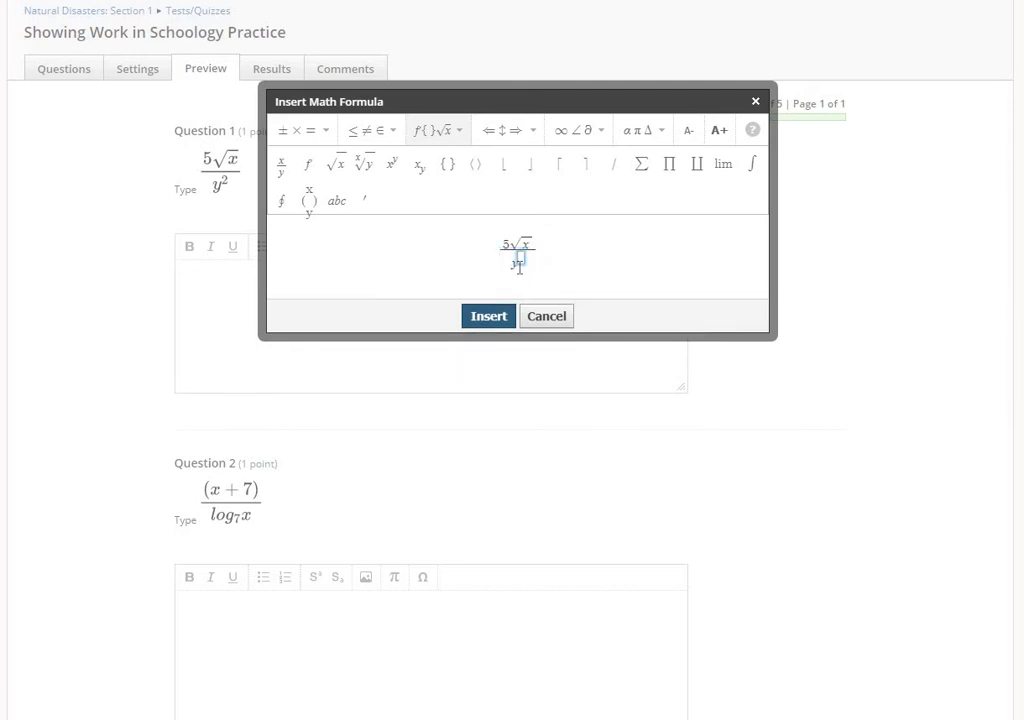
{"action": "type", "text": "2"}
{"action": "key", "text": "Right"}
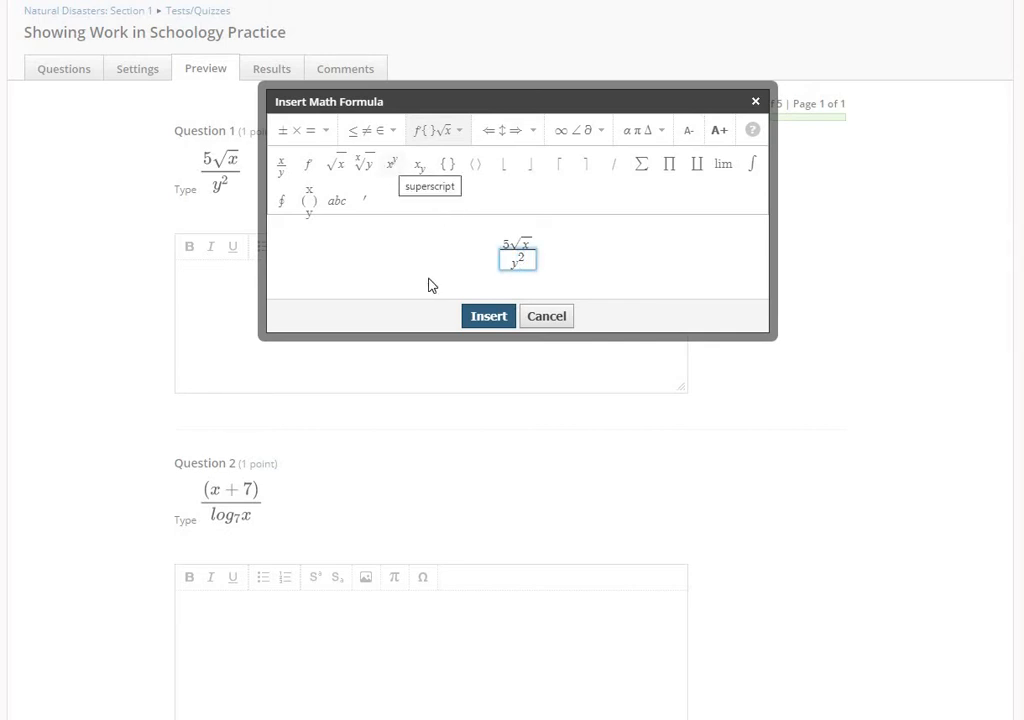
{"action": "left_click", "coordinate": [488, 318]}
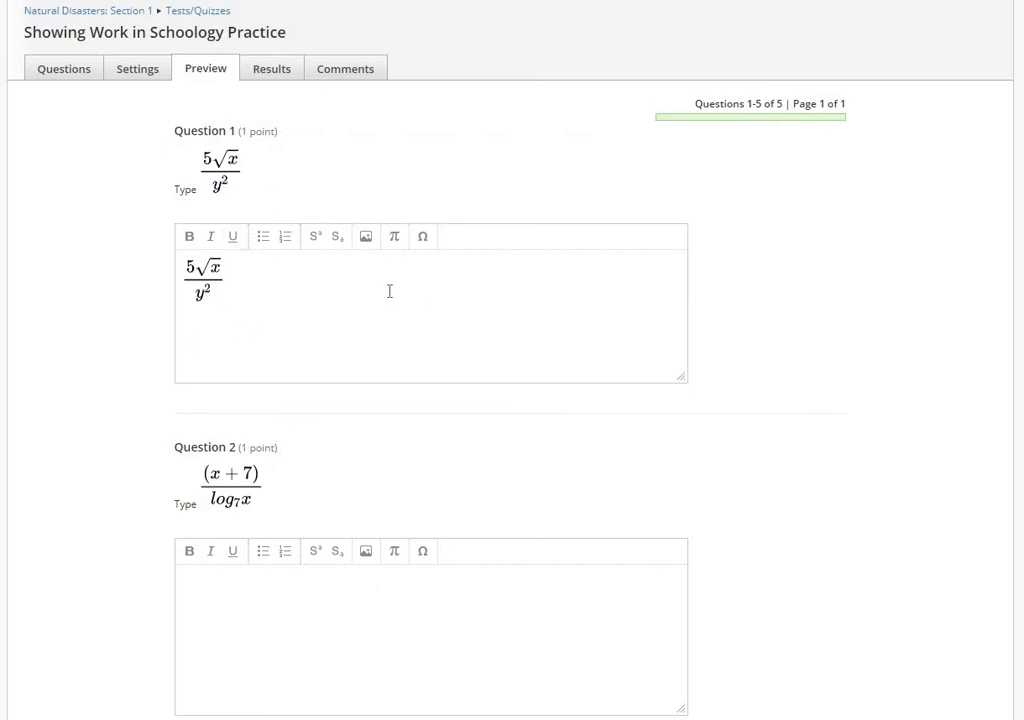
Start a math formula in the Question 2 answer with (x+7) over a denominator beginning with log.
{"action": "scroll", "coordinate": [390, 291], "scroll_direction": "down", "scroll_amount": 1}
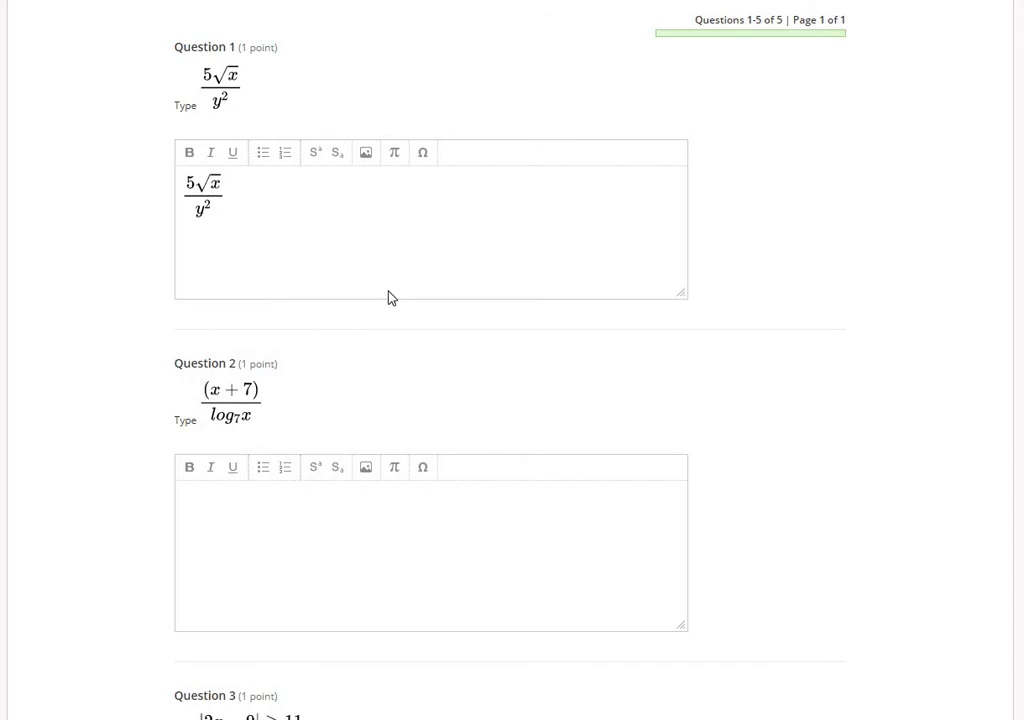
{"action": "scroll", "coordinate": [390, 297], "scroll_direction": "down", "scroll_amount": 1}
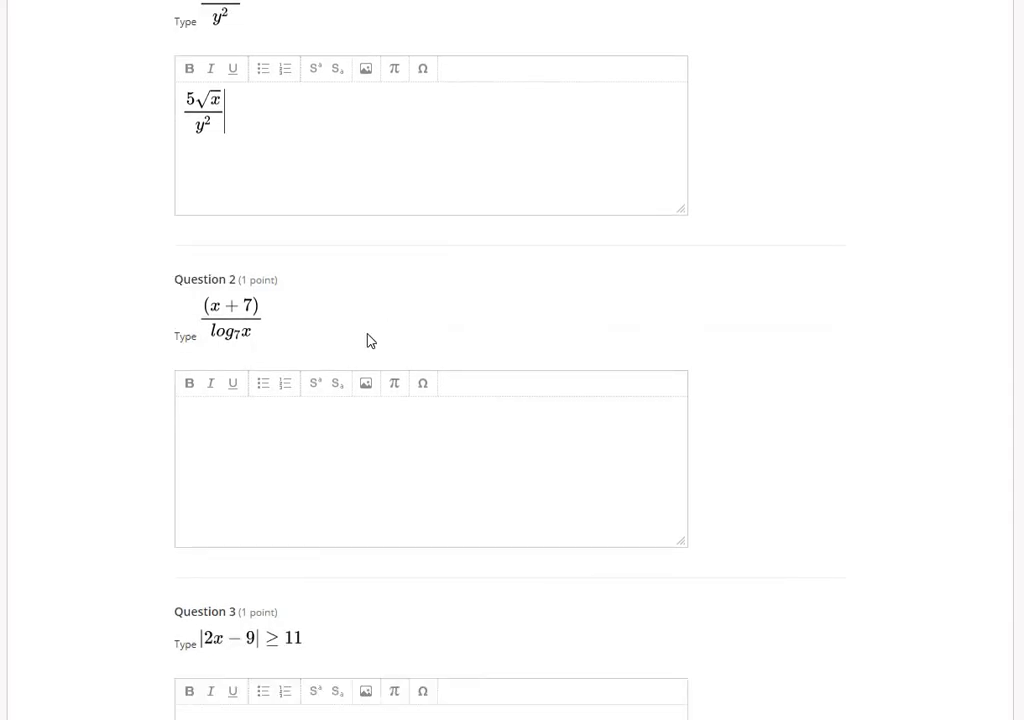
{"action": "scroll", "coordinate": [367, 341], "scroll_direction": "down", "scroll_amount": 1}
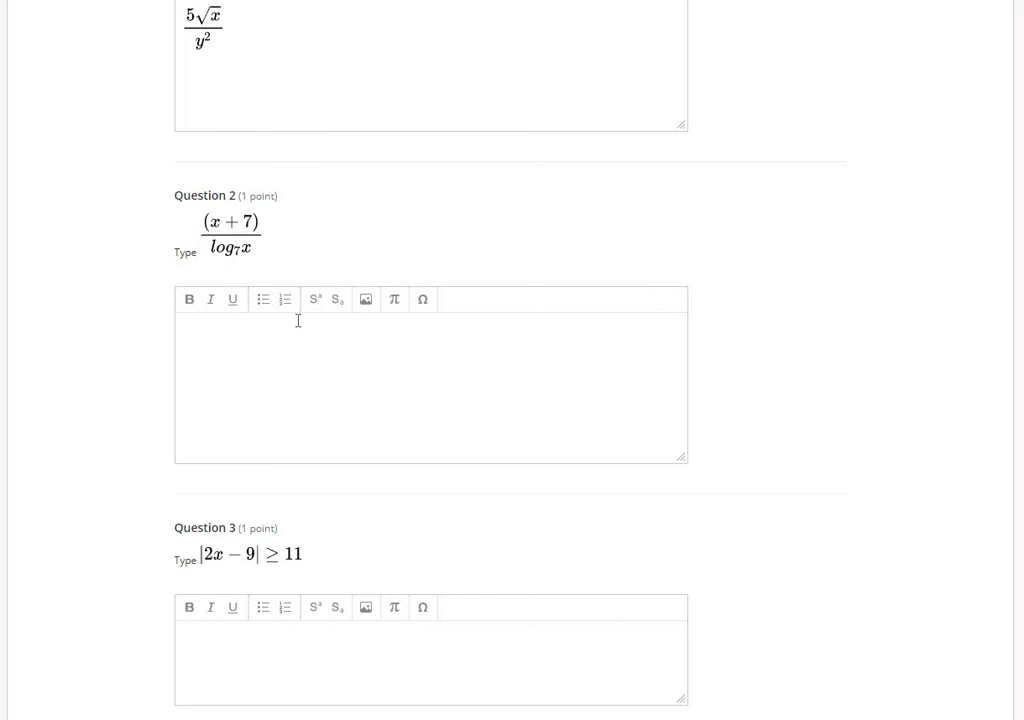
{"action": "left_click", "coordinate": [396, 301]}
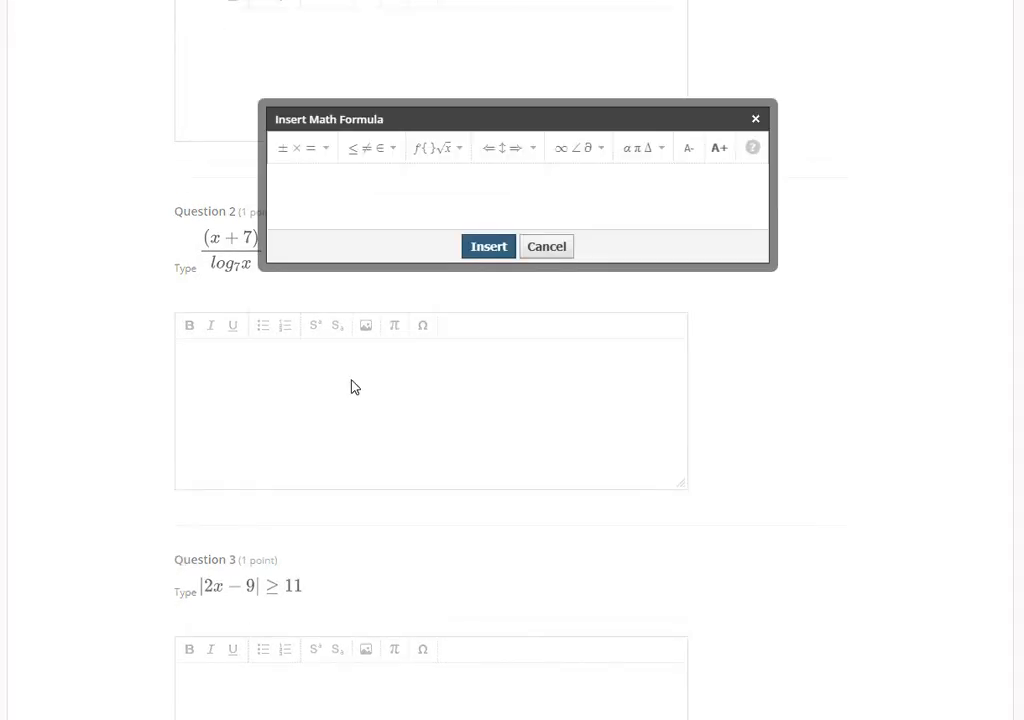
{"action": "type", "text": "x+7)/"}
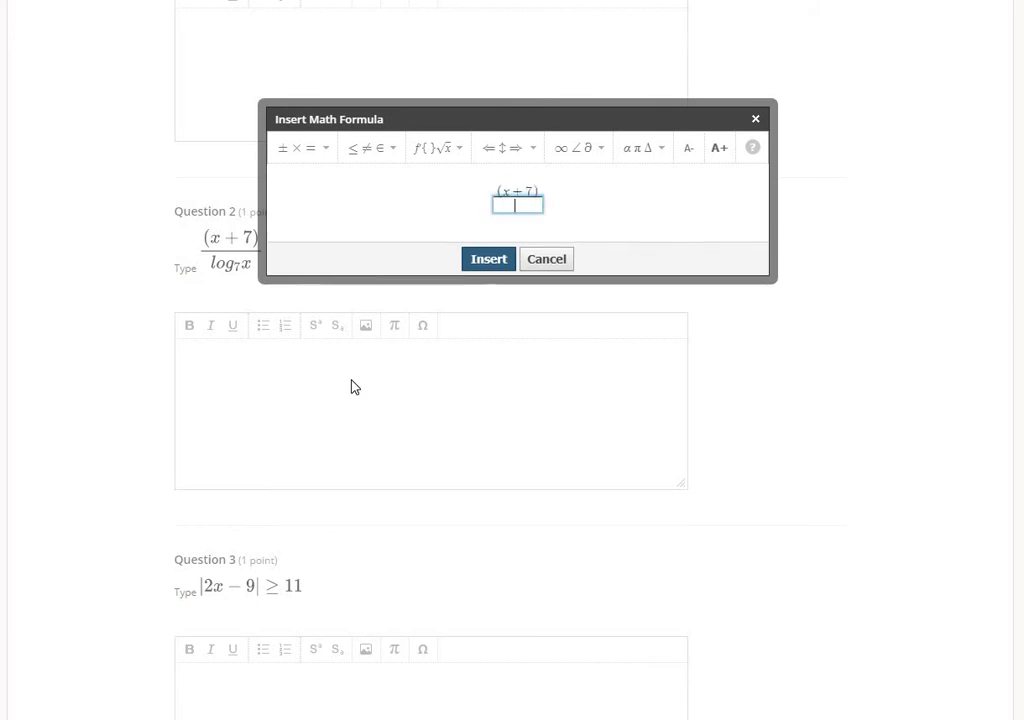
{"action": "type", "text": "log"}
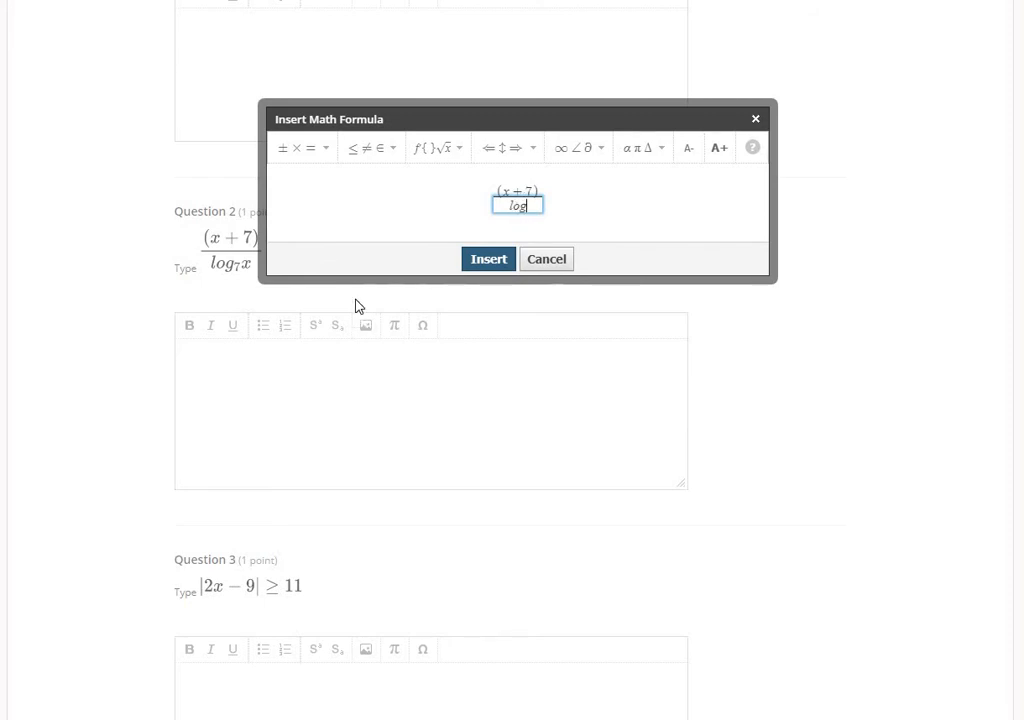
Give log the subscript 7, follow it with x, and insert the formula into the Question 2 answer.
{"action": "left_click", "coordinate": [456, 155]}
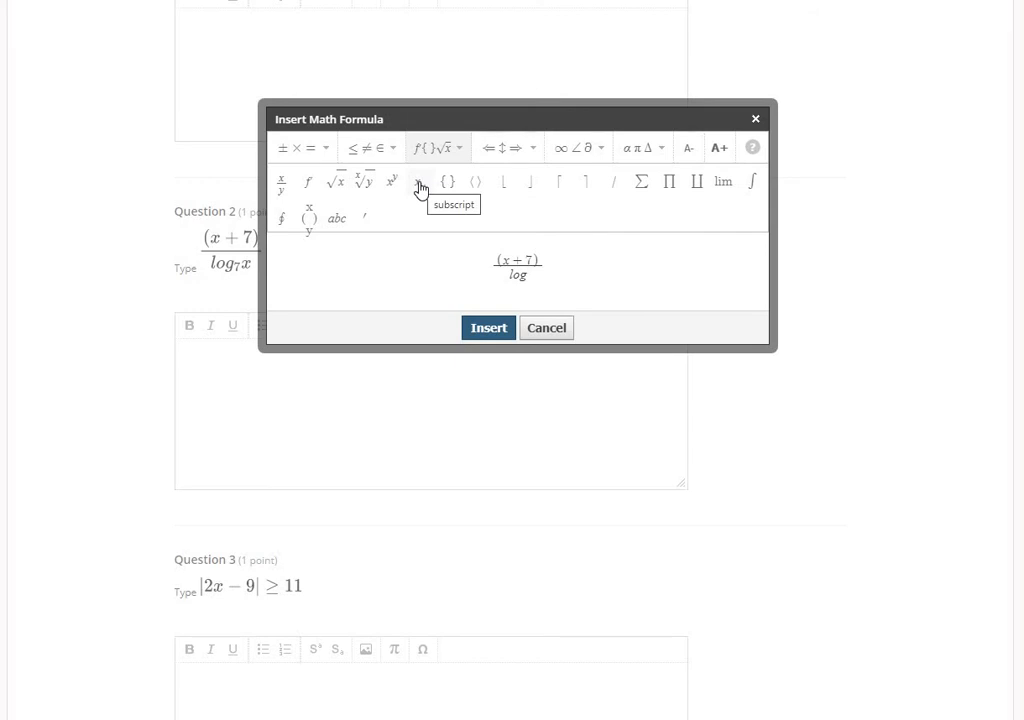
{"action": "left_click", "coordinate": [420, 188]}
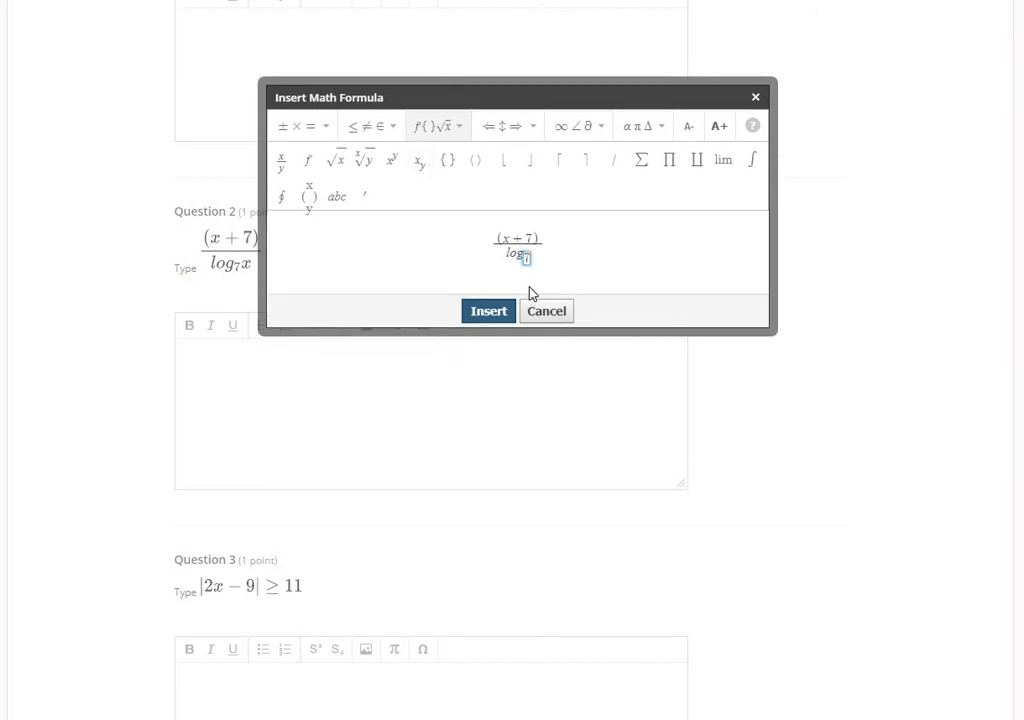
{"action": "type", "text": "7"}
{"action": "key", "text": "Right"}
{"action": "type", "text": "x"}
{"action": "left_click", "coordinate": [489, 312]}
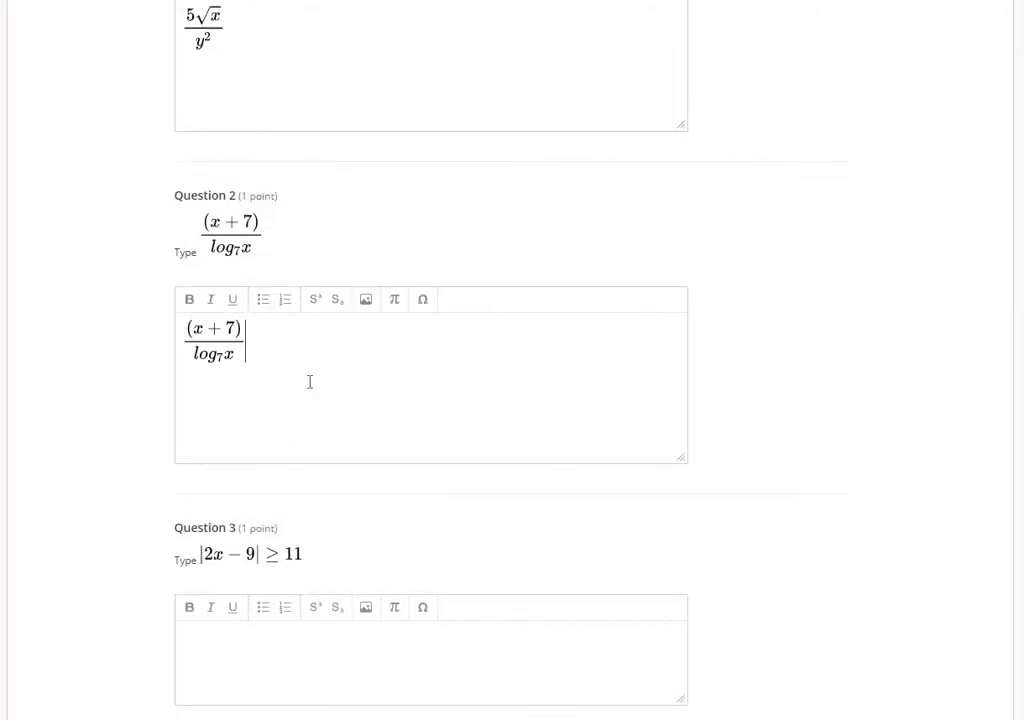
Start a math formula in the Question 3 answer and enter 2x-9 between absolute value bars.
{"action": "scroll", "coordinate": [310, 385], "scroll_direction": "down", "scroll_amount": 3}
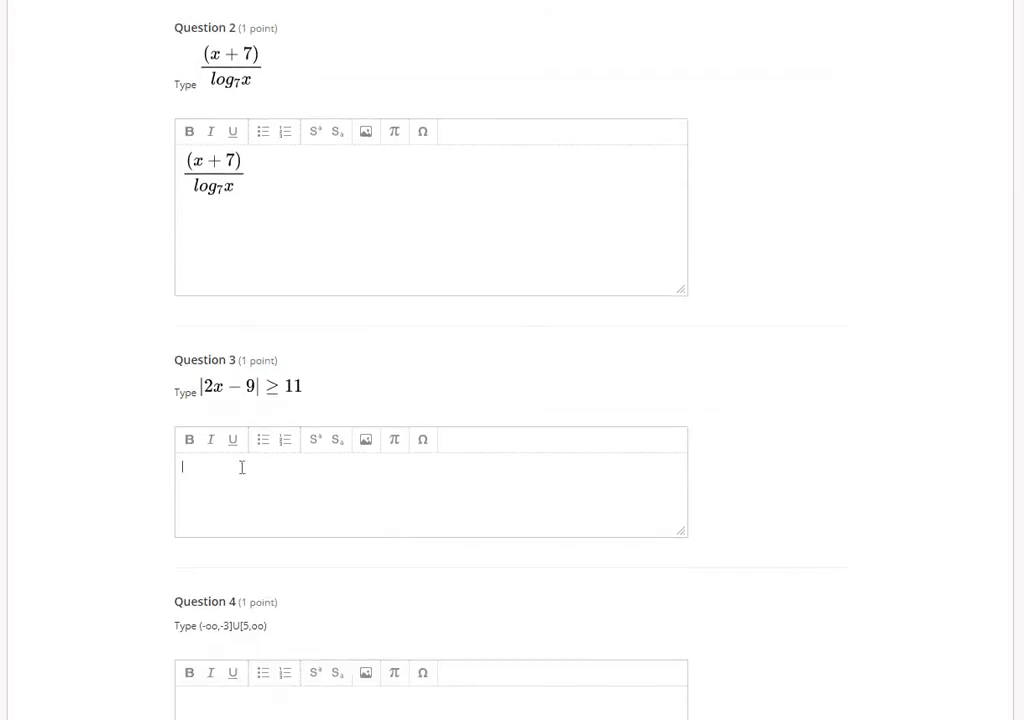
{"action": "left_click", "coordinate": [242, 467]}
{"action": "scroll", "coordinate": [288, 446], "scroll_direction": "down", "scroll_amount": 5}
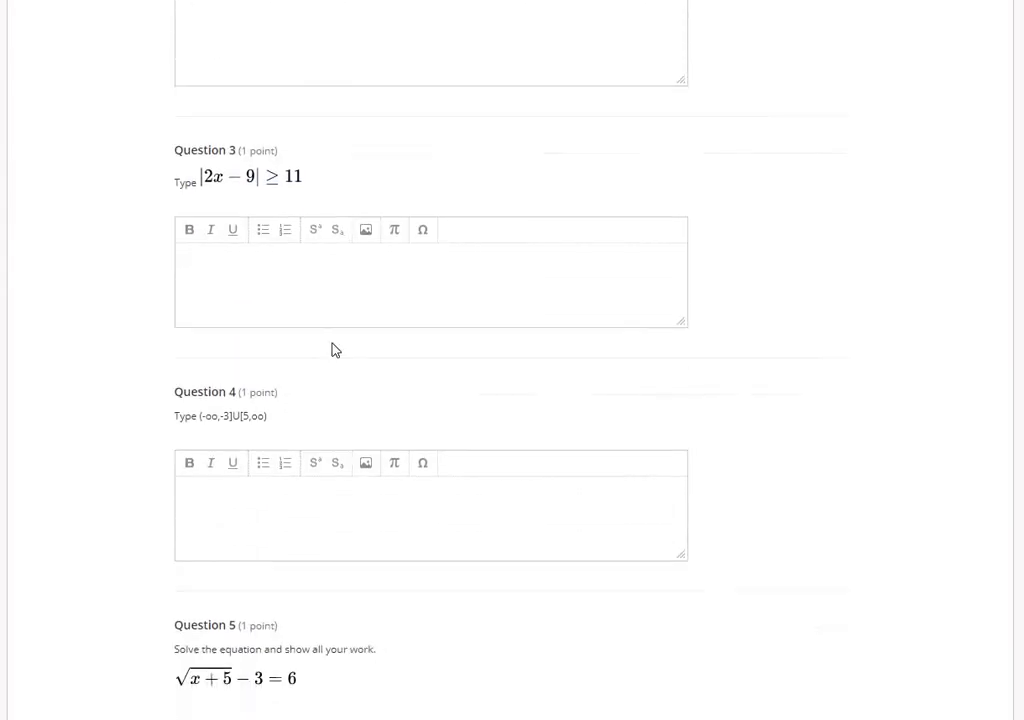
{"action": "left_click", "coordinate": [398, 194]}
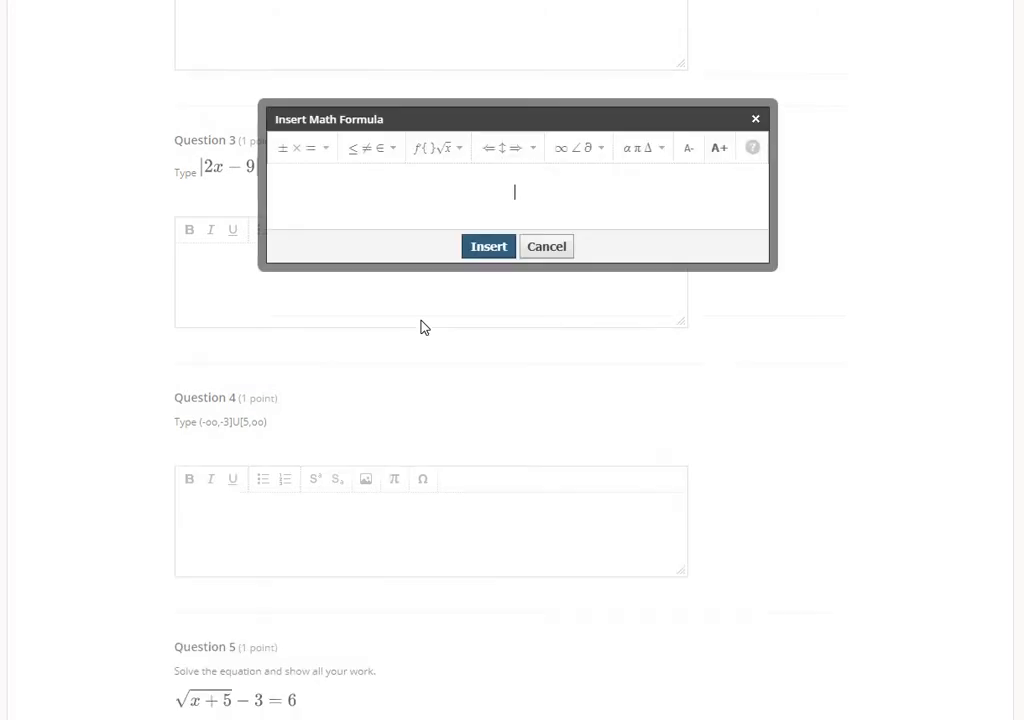
{"action": "left_click", "coordinate": [592, 152]}
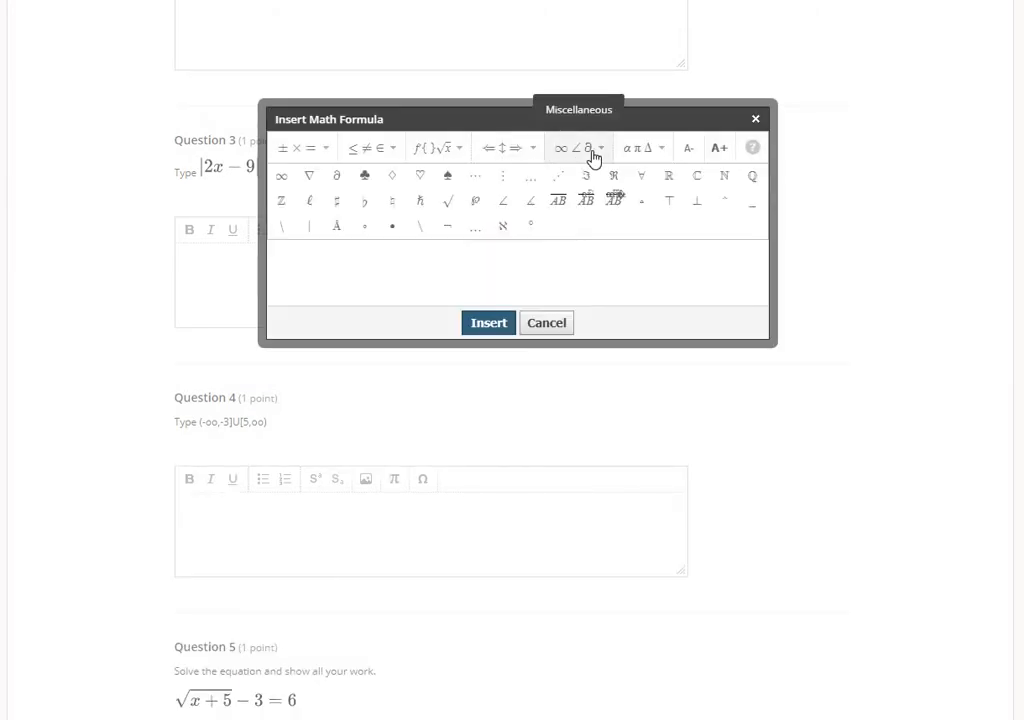
{"action": "left_click", "coordinate": [311, 230]}
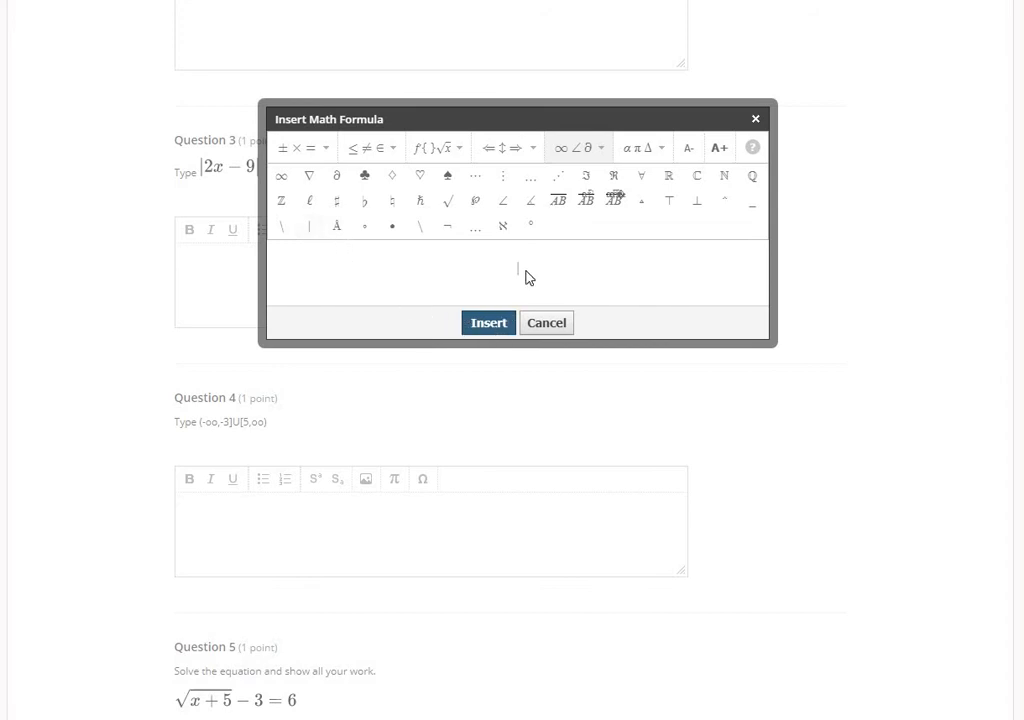
{"action": "type", "text": "2"}
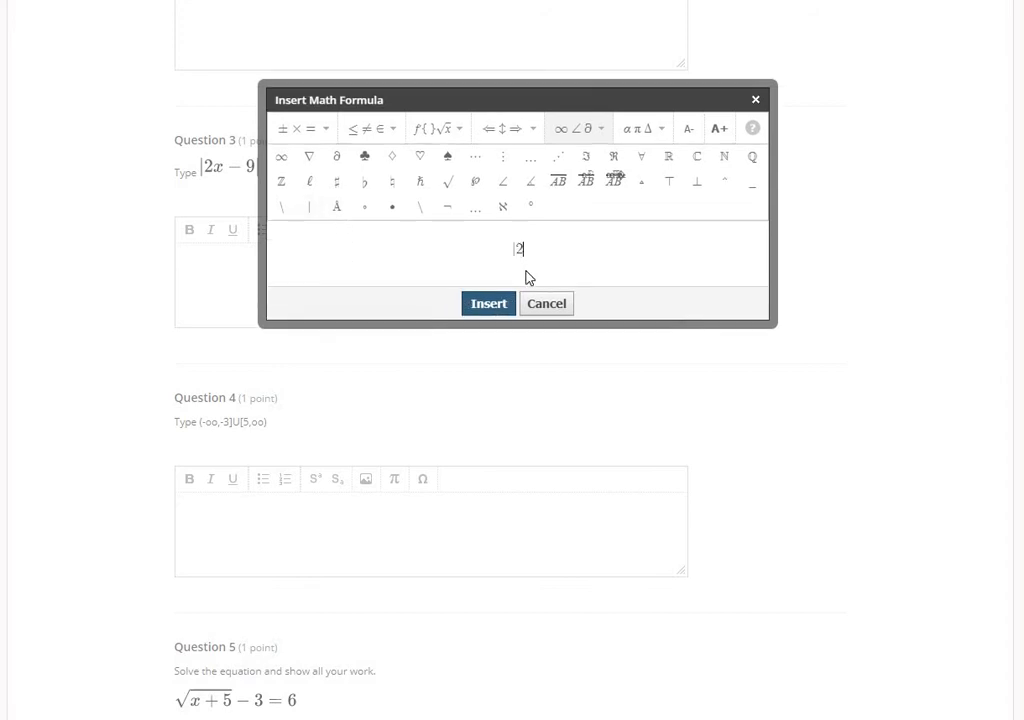
{"action": "type", "text": "x-9"}
{"action": "left_click", "coordinate": [310, 207]}
Complete the inequality with ≥ 11 and insert the formula into the Question 3 answer.
{"action": "left_click", "coordinate": [390, 136]}
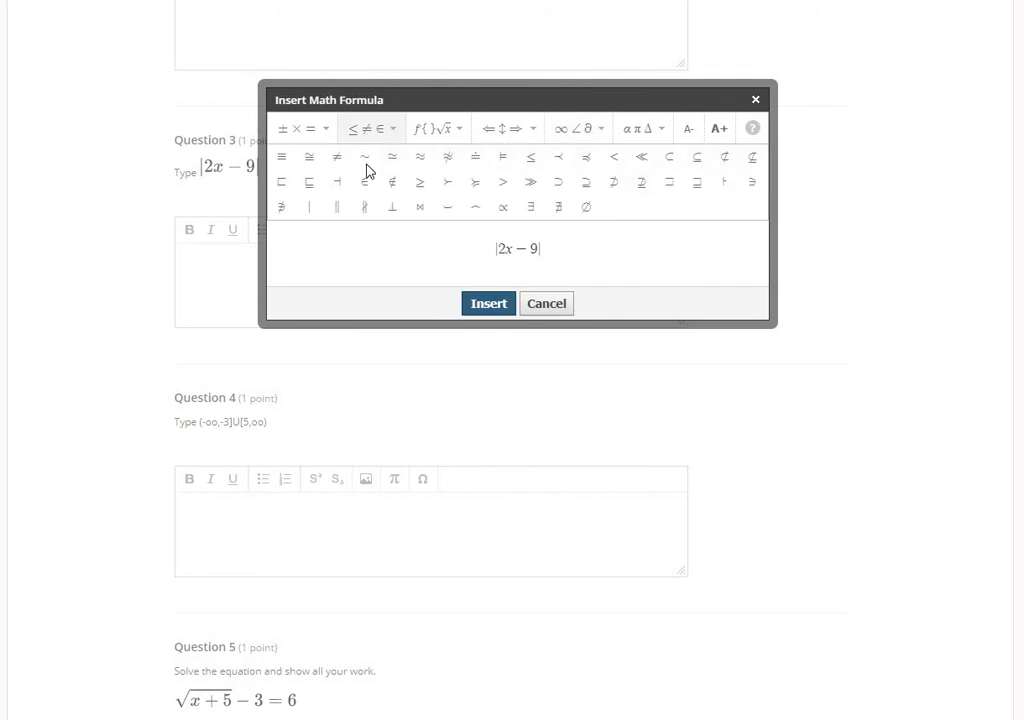
{"action": "left_click", "coordinate": [419, 186]}
{"action": "type", "text": "11"}
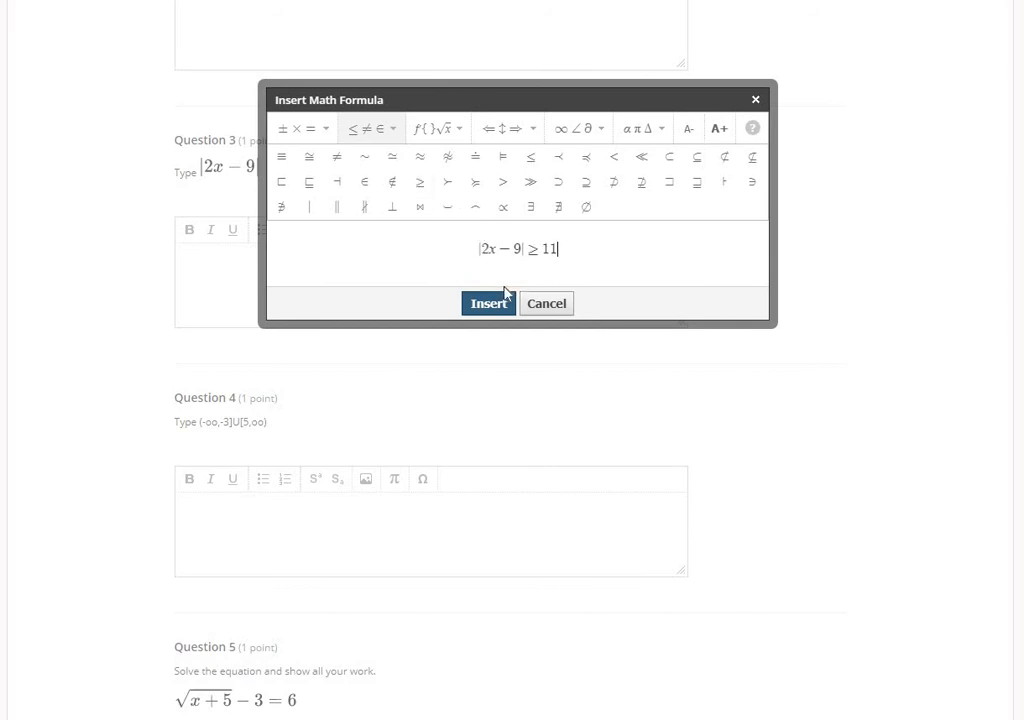
{"action": "left_click", "coordinate": [496, 304]}
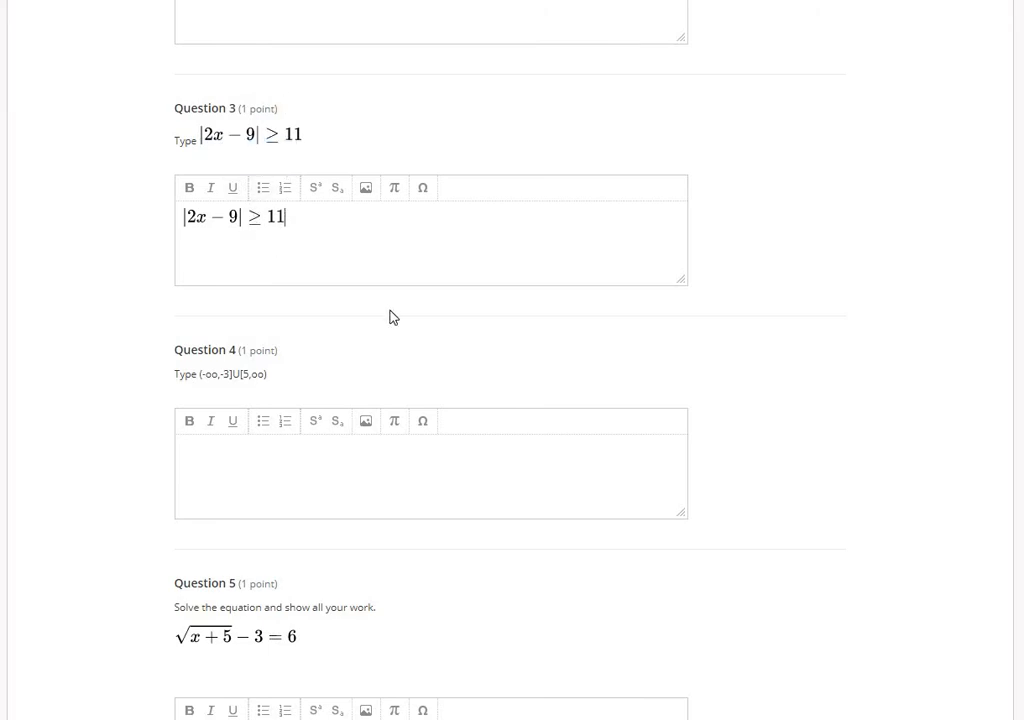
Begin the Question 4 answer as plain text with (-.
{"action": "scroll", "coordinate": [393, 318], "scroll_direction": "down", "scroll_amount": 2}
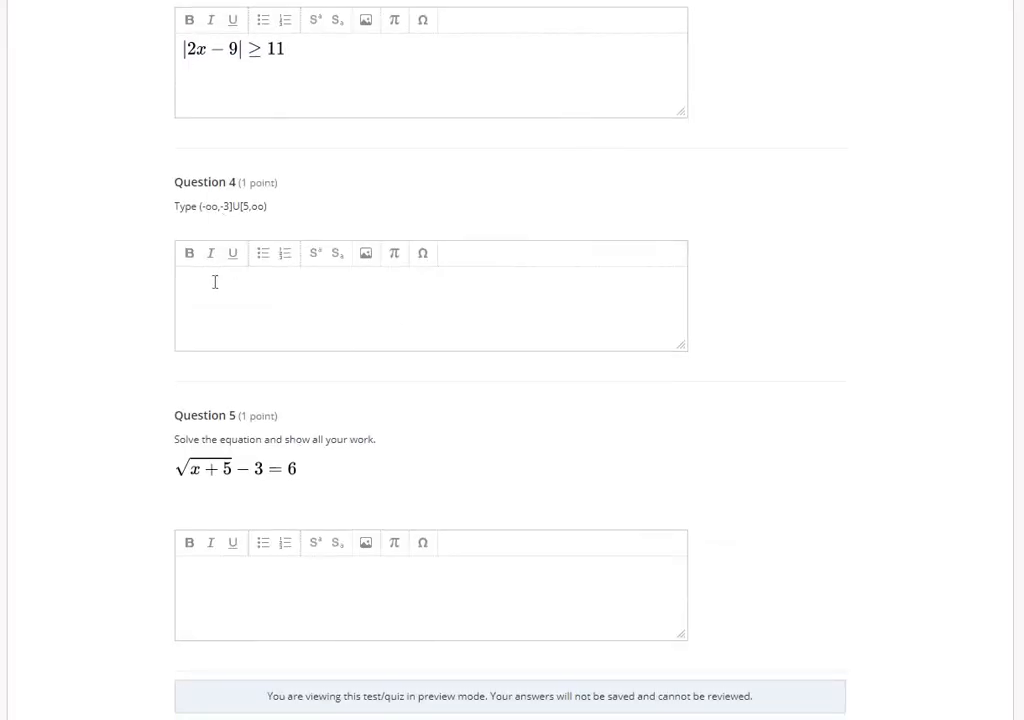
{"action": "left_click", "coordinate": [214, 281]}
{"action": "type", "text": "(-"}
{"action": "left_click", "coordinate": [423, 258]}
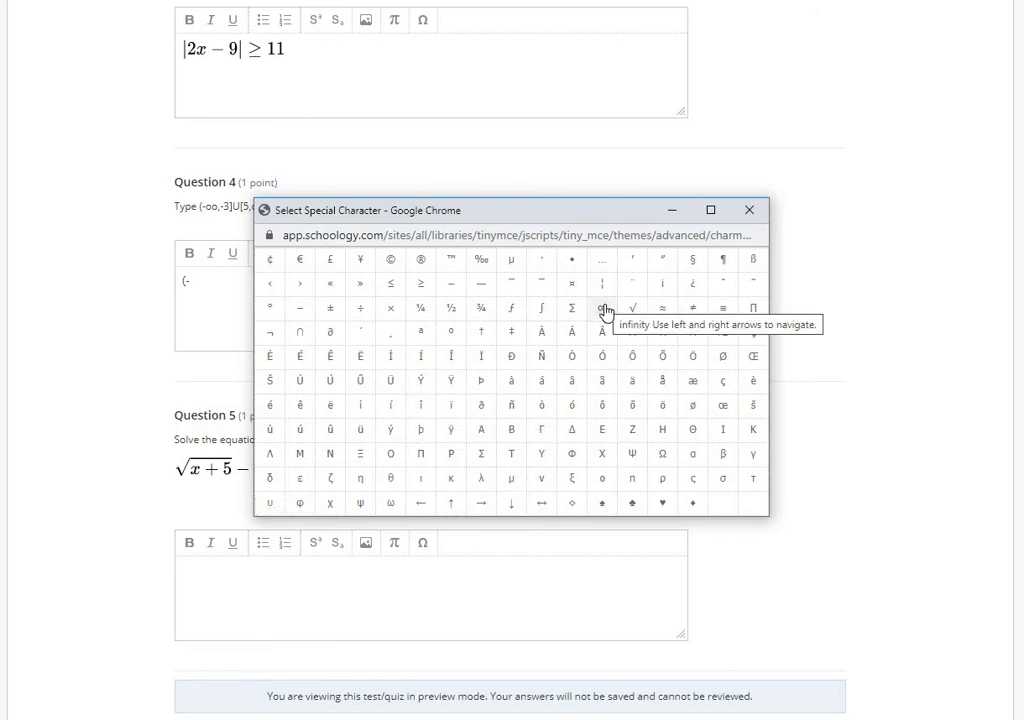
{"action": "left_click", "coordinate": [749, 210]}
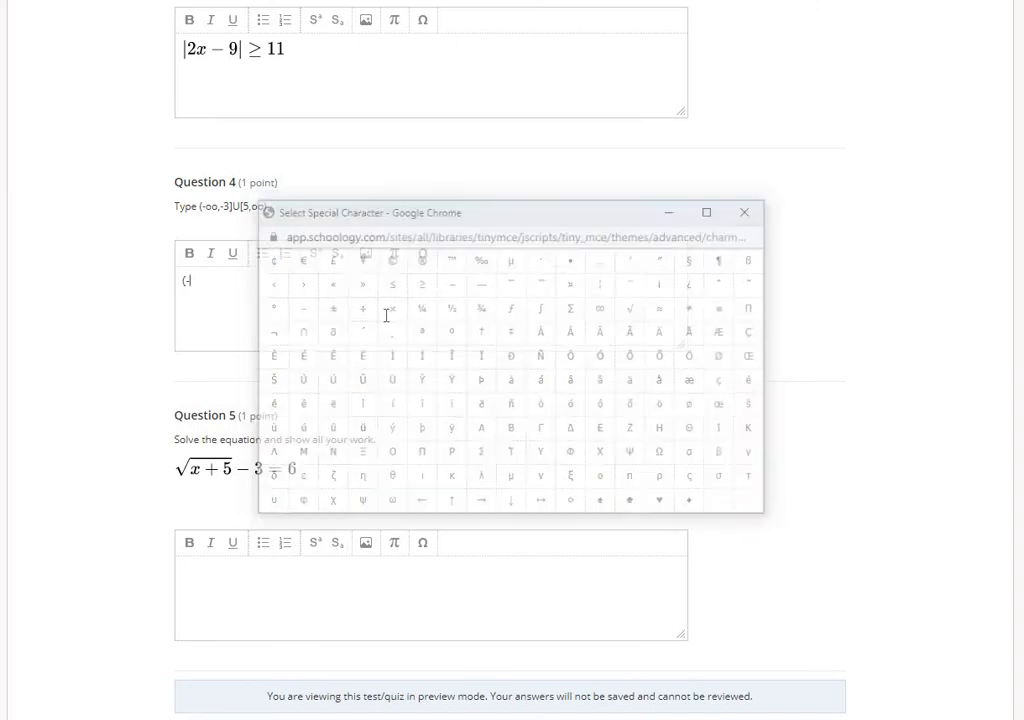
{"action": "left_click", "coordinate": [198, 279]}
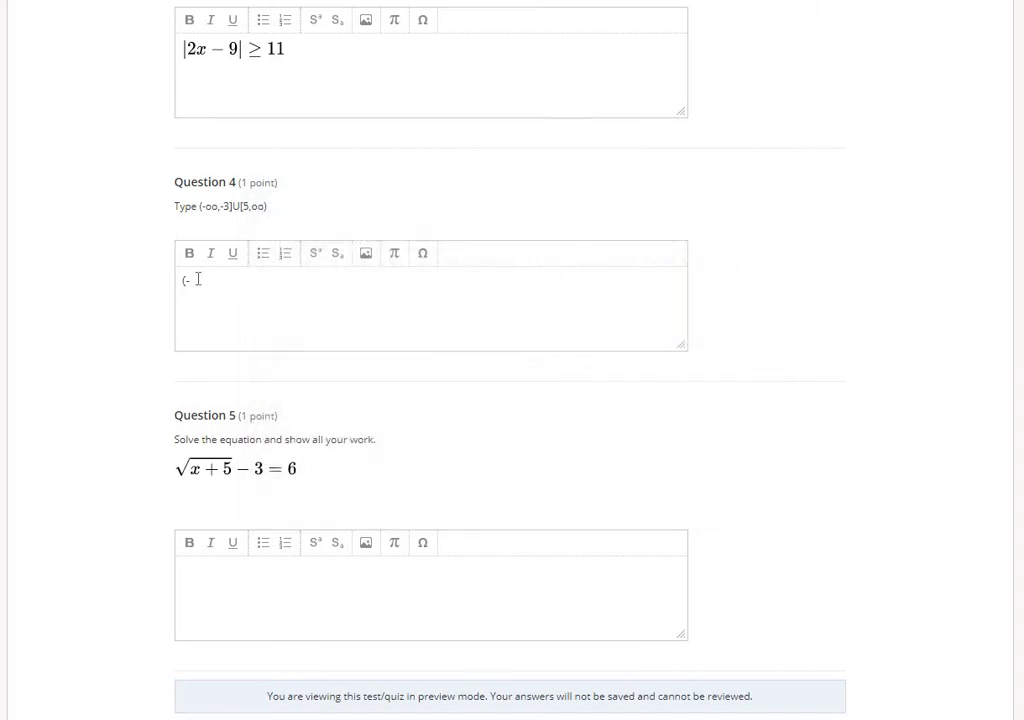
Complete the Question 4 interval with oo,-3]U[5,oo), using two letter o's for each infinity.
{"action": "type", "text": "oo"}
{"action": "type", "text": ",-3]U[5,oo)"}
Write "1. isolate the radical" as the first line of work in the Question 5 answer.
{"action": "scroll", "coordinate": [265, 433], "scroll_direction": "down", "scroll_amount": 2}
{"action": "left_click", "coordinate": [242, 391]}
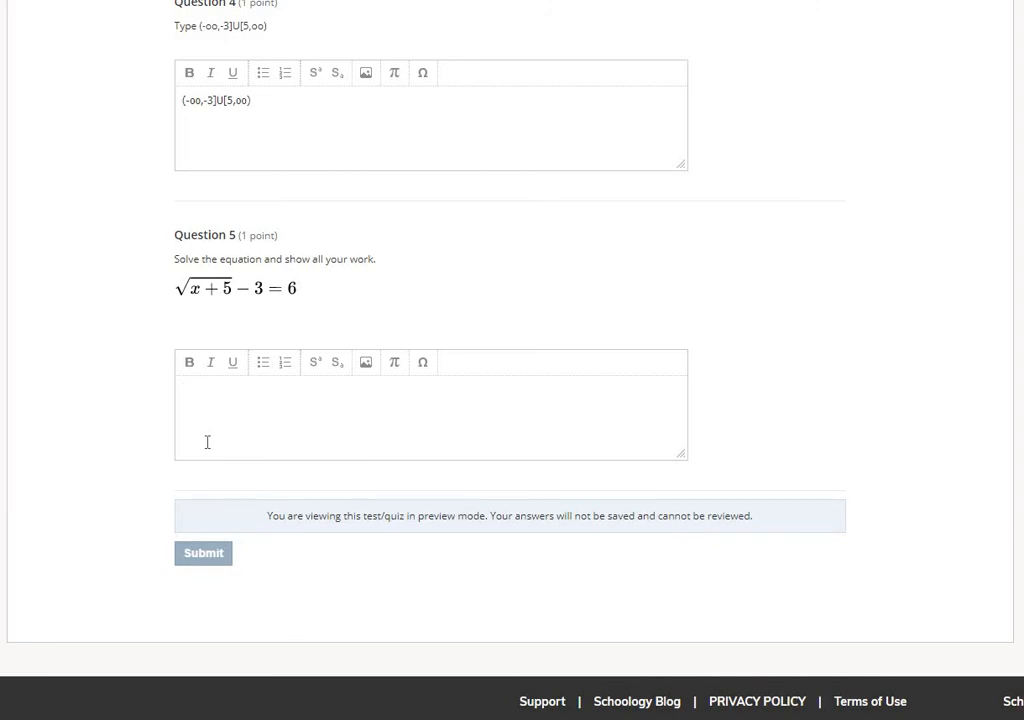
{"action": "type", "text": "1. isolate the radical"}
Insert the math formula √(x+5) = 9 after "1. isolate the radical" in the Question 5 answer.
{"action": "left_click", "coordinate": [395, 366]}
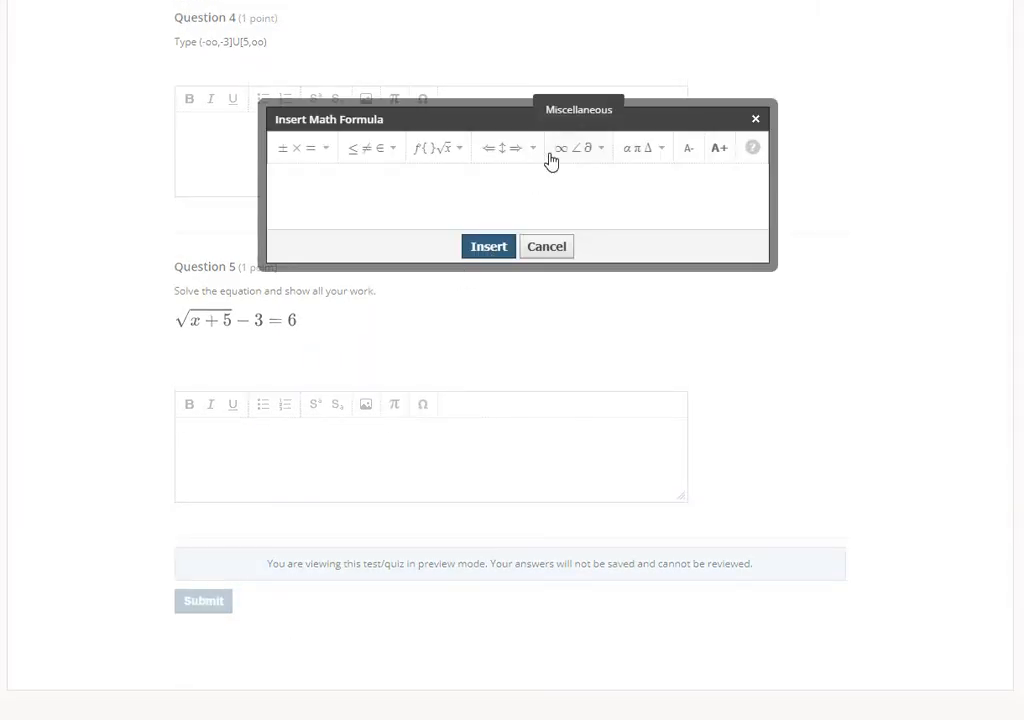
{"action": "left_click", "coordinate": [446, 150]}
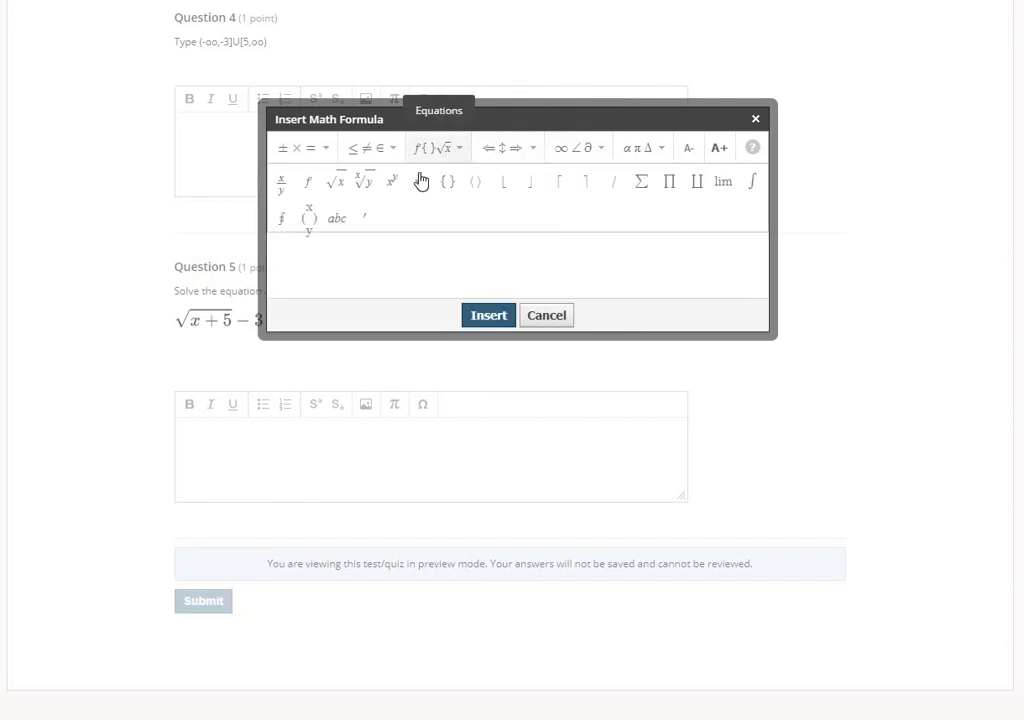
{"action": "left_click", "coordinate": [338, 182]}
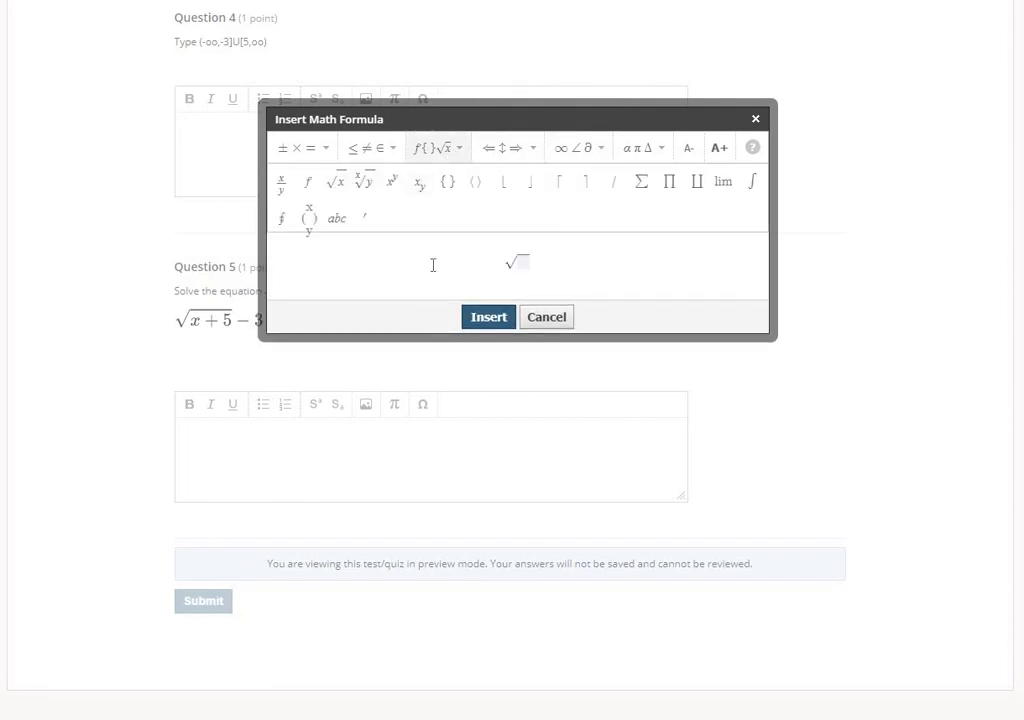
{"action": "left_click", "coordinate": [519, 263]}
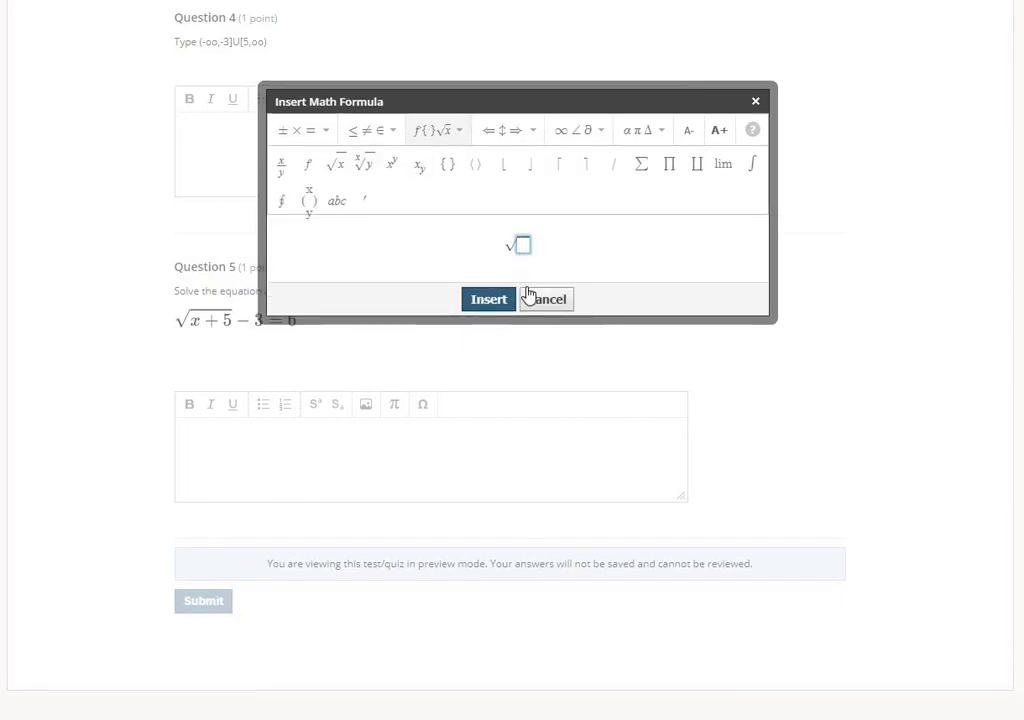
{"action": "type", "text": "x+5"}
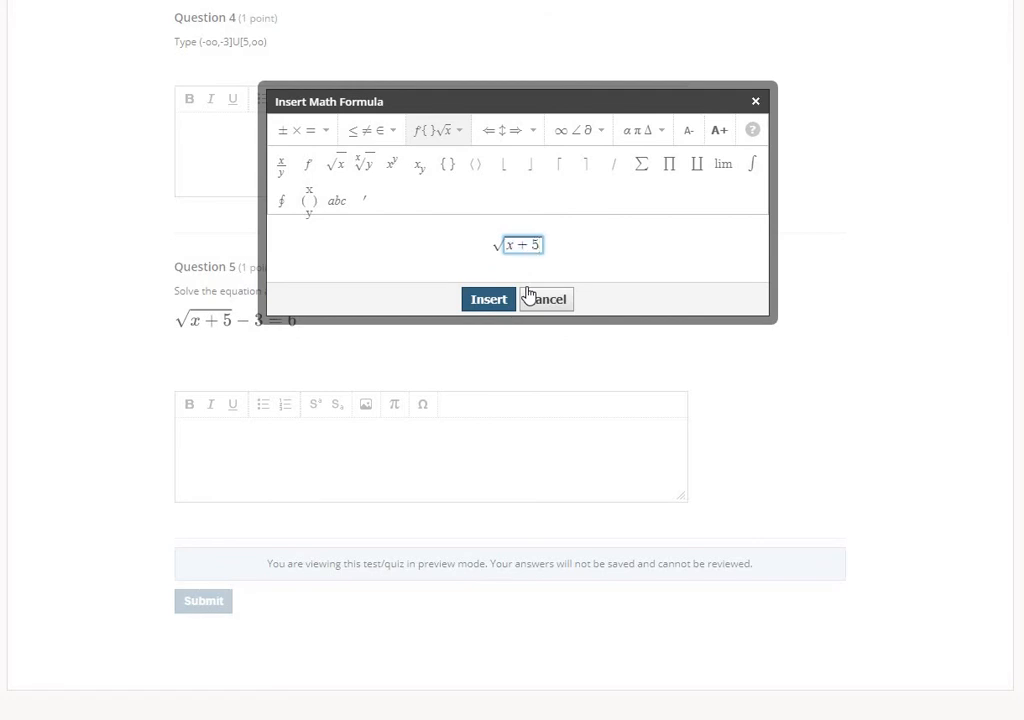
{"action": "key", "text": "Right"}
{"action": "type", "text": "= "}
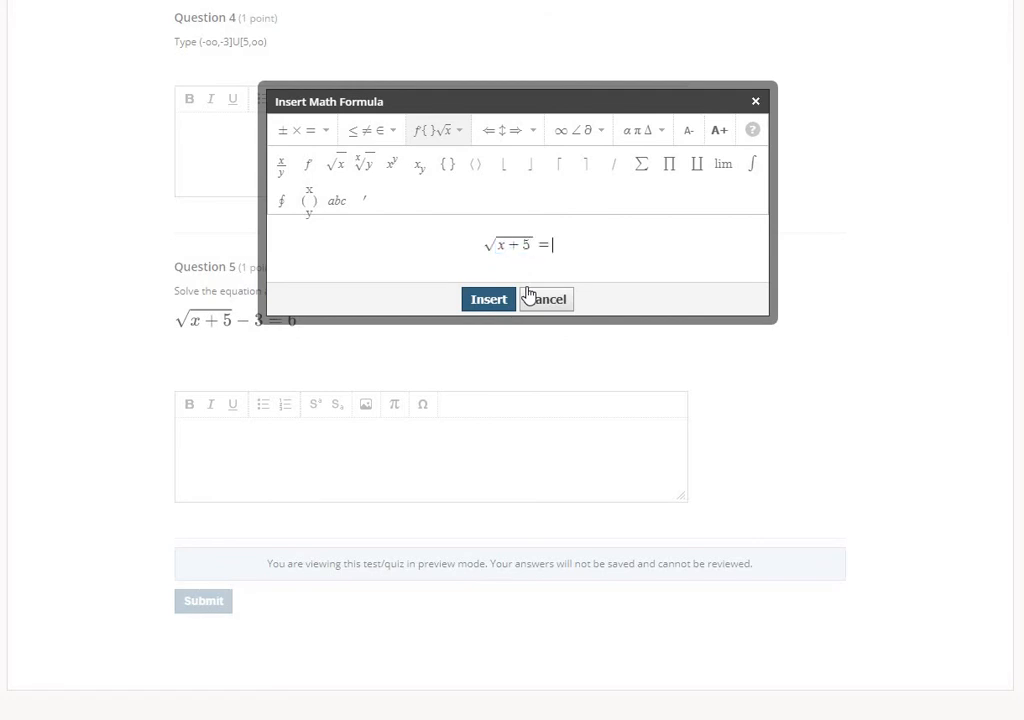
{"action": "type", "text": "9"}
{"action": "left_click", "coordinate": [491, 301]}
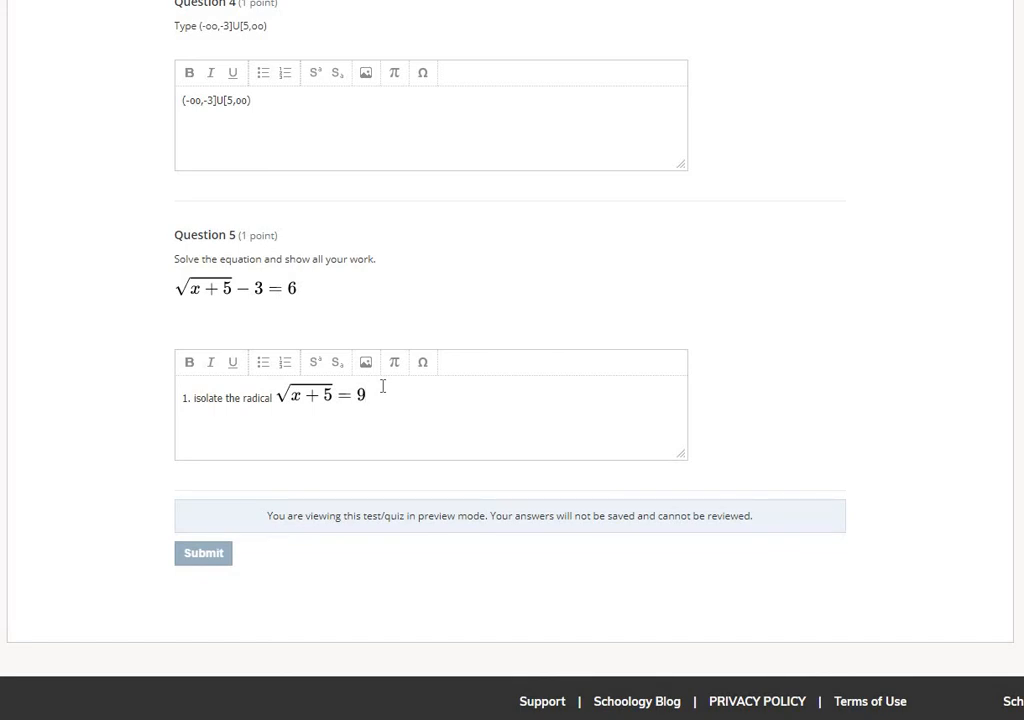
Add a second line of work reading "2. Square both sides", correcting the misplaced space in "both sides".
{"action": "key", "text": "Return"}
{"action": "type", "text": "2. Square bot hsides"}
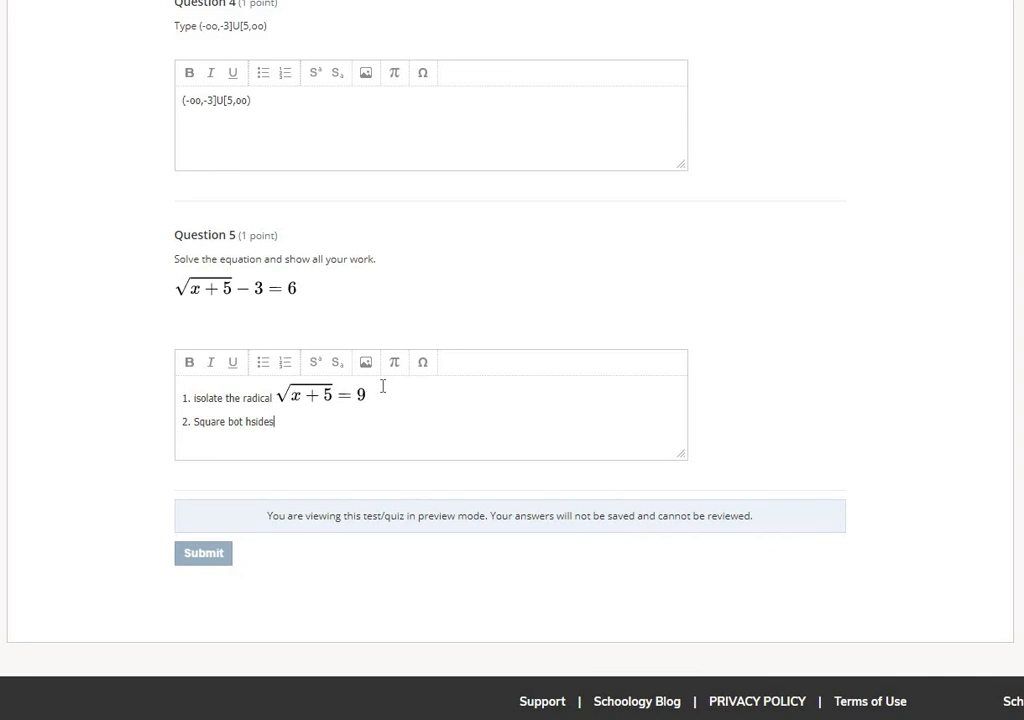
{"action": "left_click", "coordinate": [246, 421]}
{"action": "key", "text": "BackSpace"}
{"action": "key", "text": "Right"}
{"action": "left_click", "coordinate": [305, 427]}
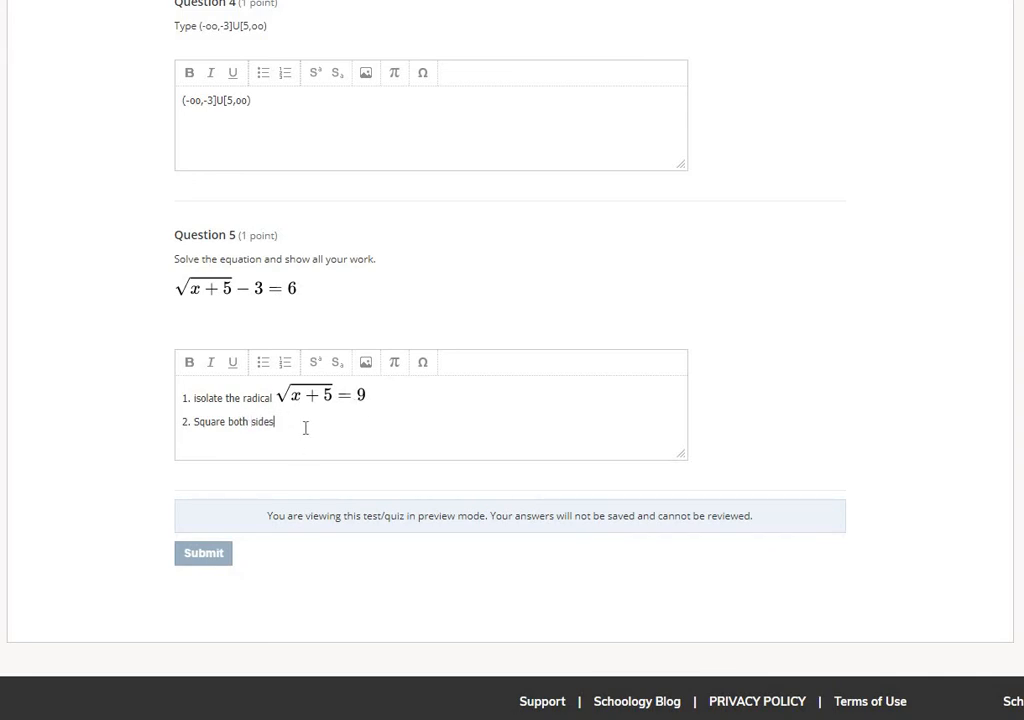
Start a math formula for the second line with the square root of x + 5 raised to the power 2.
{"action": "left_click", "coordinate": [397, 365]}
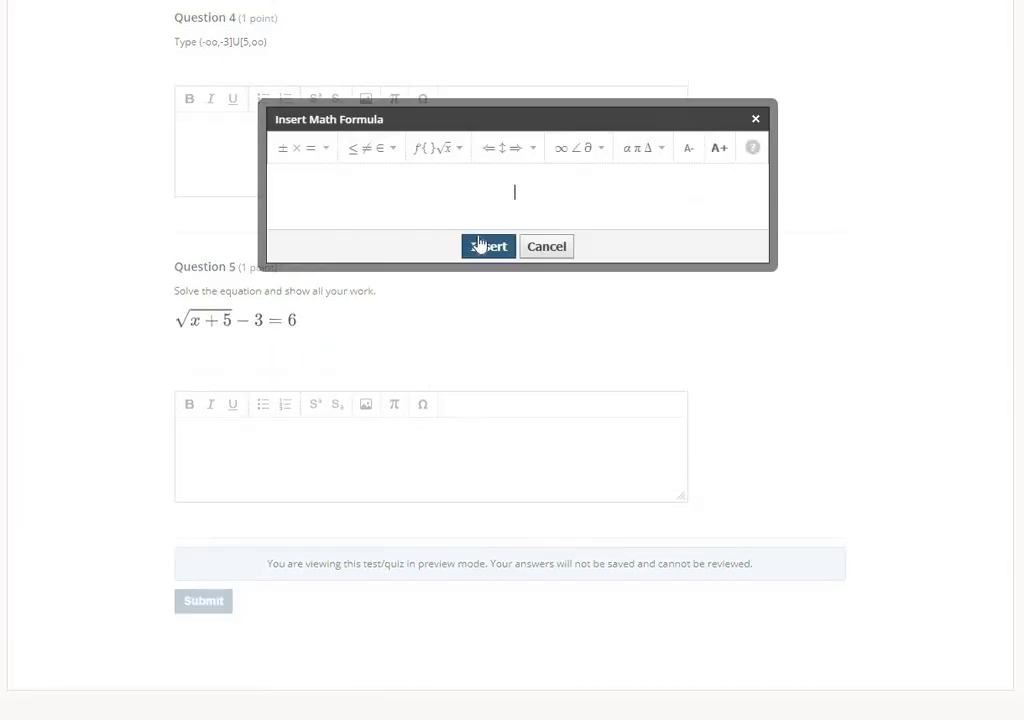
{"action": "left_click", "coordinate": [435, 150]}
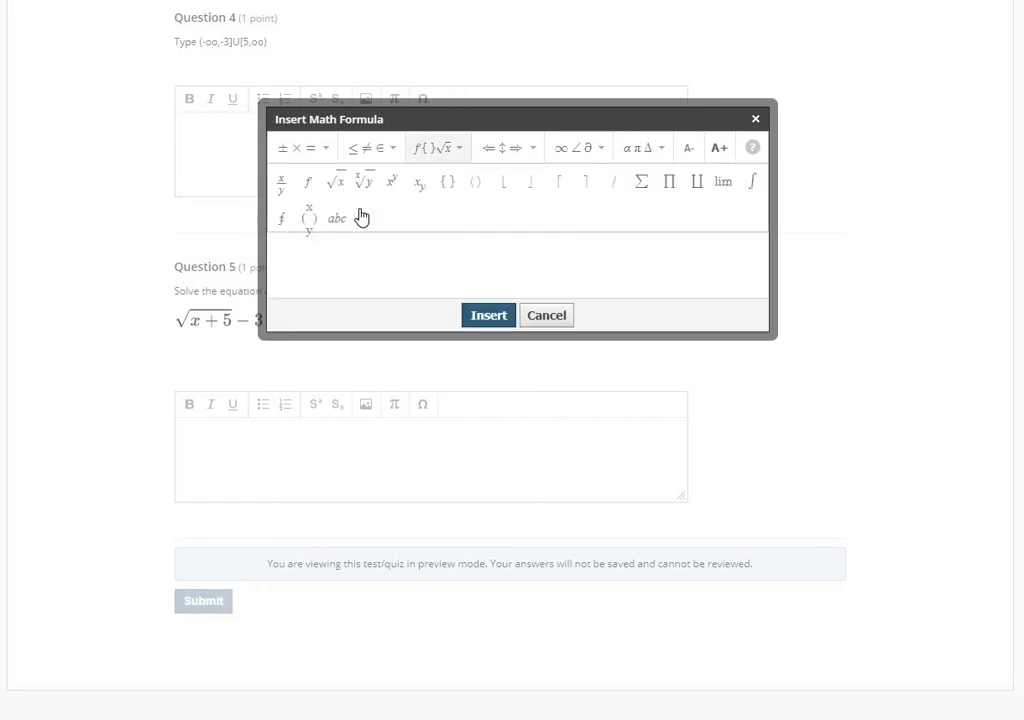
{"action": "left_click", "coordinate": [341, 184]}
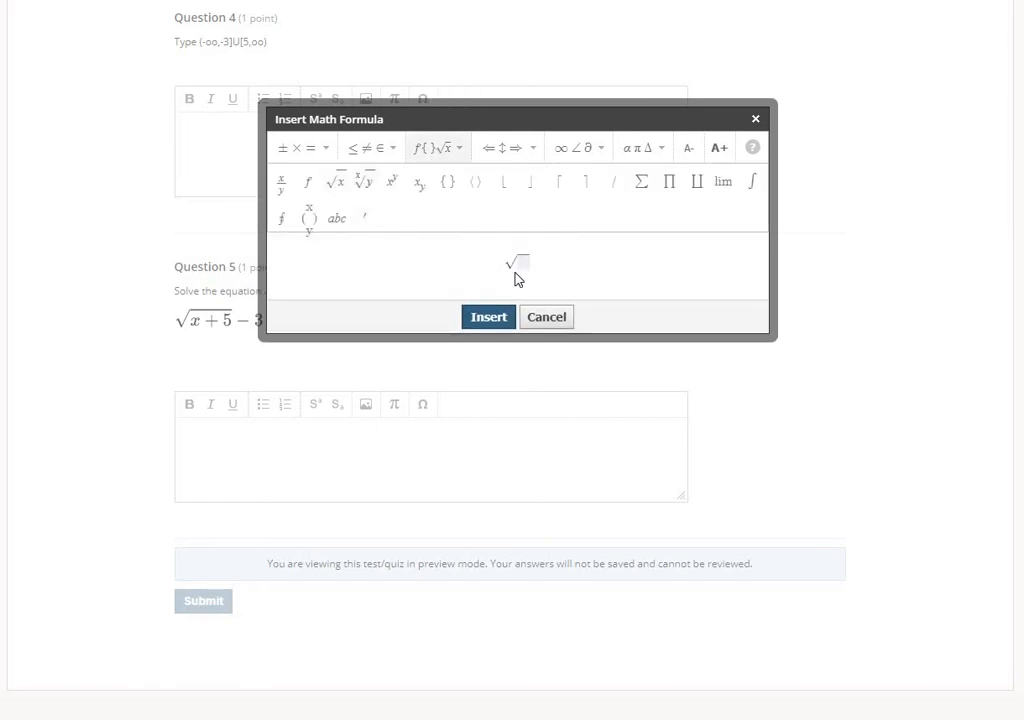
{"action": "left_click", "coordinate": [522, 263]}
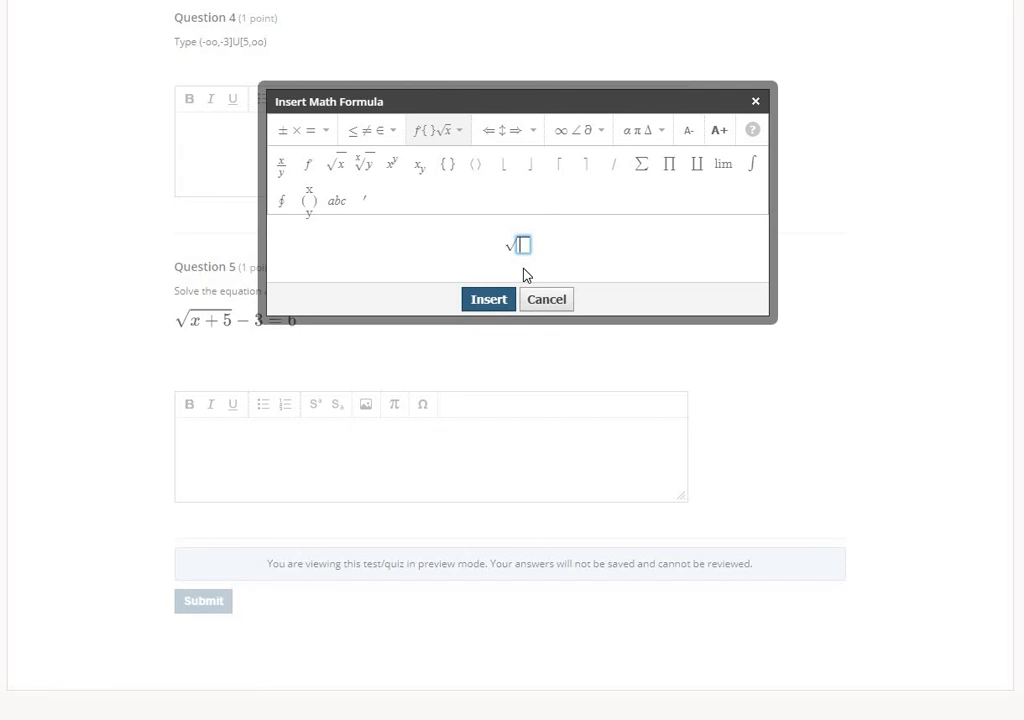
{"action": "type", "text": "x + 5"}
{"action": "key", "text": "Right"}
{"action": "key", "text": "shift+6"}
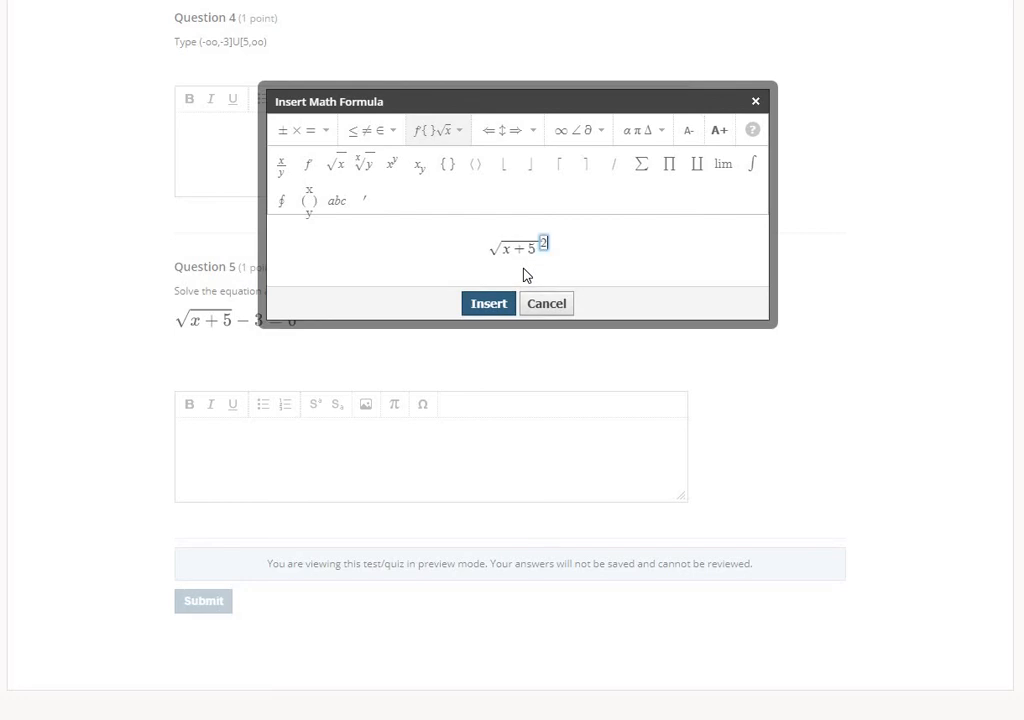
{"action": "type", "text": "2"}
Complete the squared radical equation with = 9² and insert the formula after "Square both sides".
{"action": "key", "text": "Right"}
{"action": "type", "text": "= 9"}
{"action": "key", "text": "shift+6"}
{"action": "type", "text": "2"}
{"action": "left_click", "coordinate": [500, 305]}
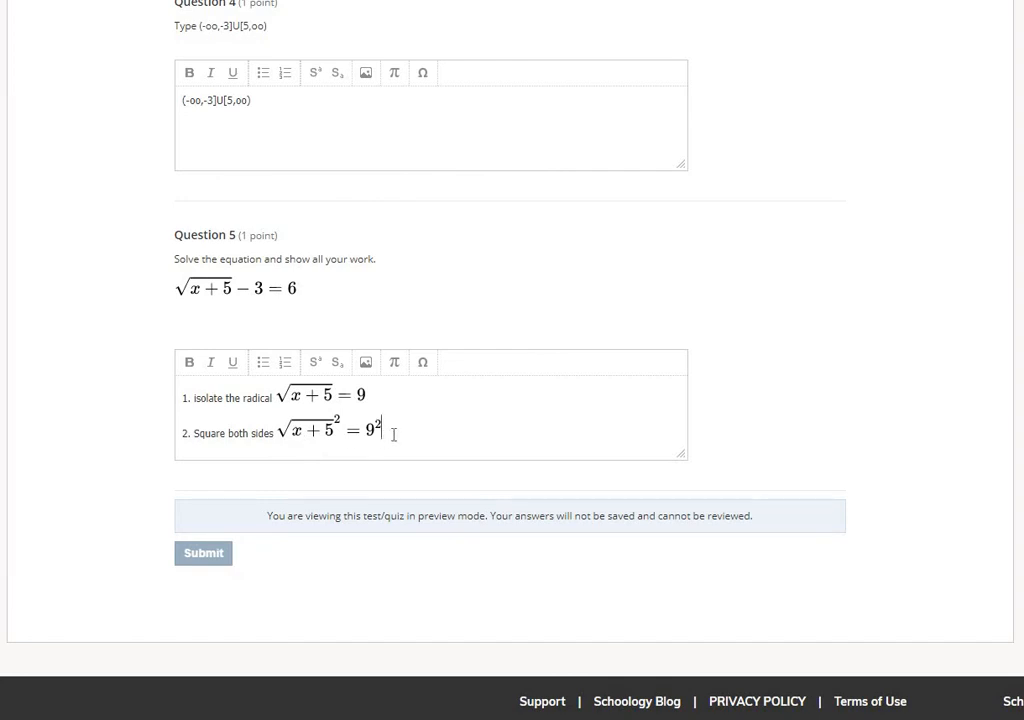
Add a third line of work reading "3. isolate the x" to the Question 5 answer.
{"action": "key", "text": "Return"}
{"action": "type", "text": "3."}
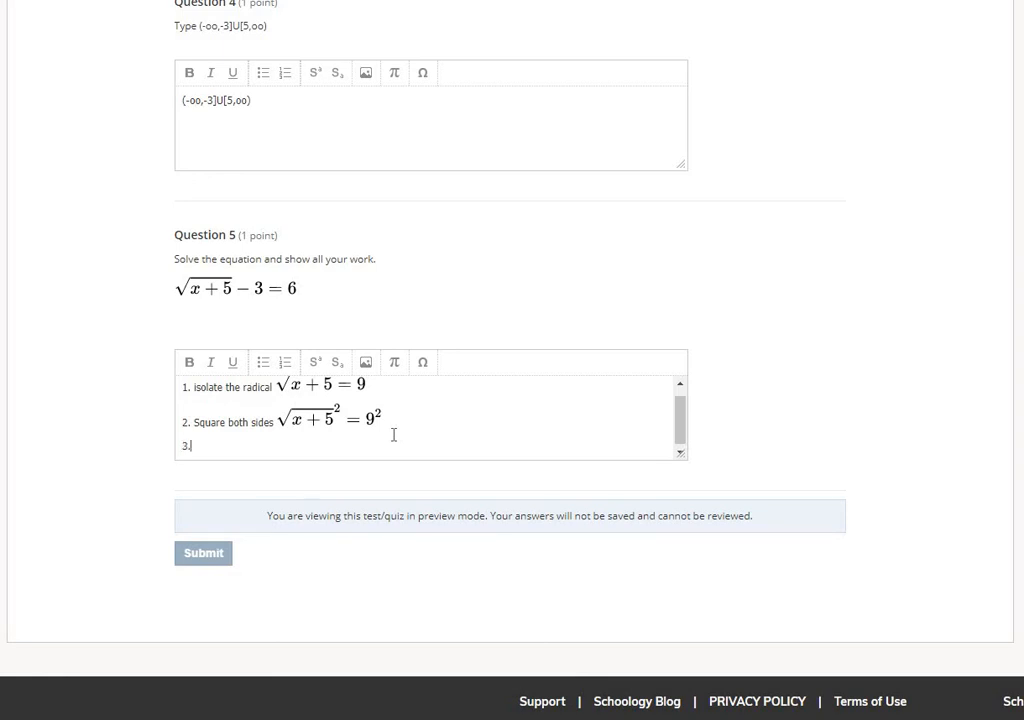
{"action": "type", "text": " isolate the x"}
Reword the third line as "3. simplify x + 5 =81" and add "4. isolate the variable, x = 76" below it.
{"action": "left_click_drag", "start_coordinate": [250, 446], "coordinate": [194, 441]}
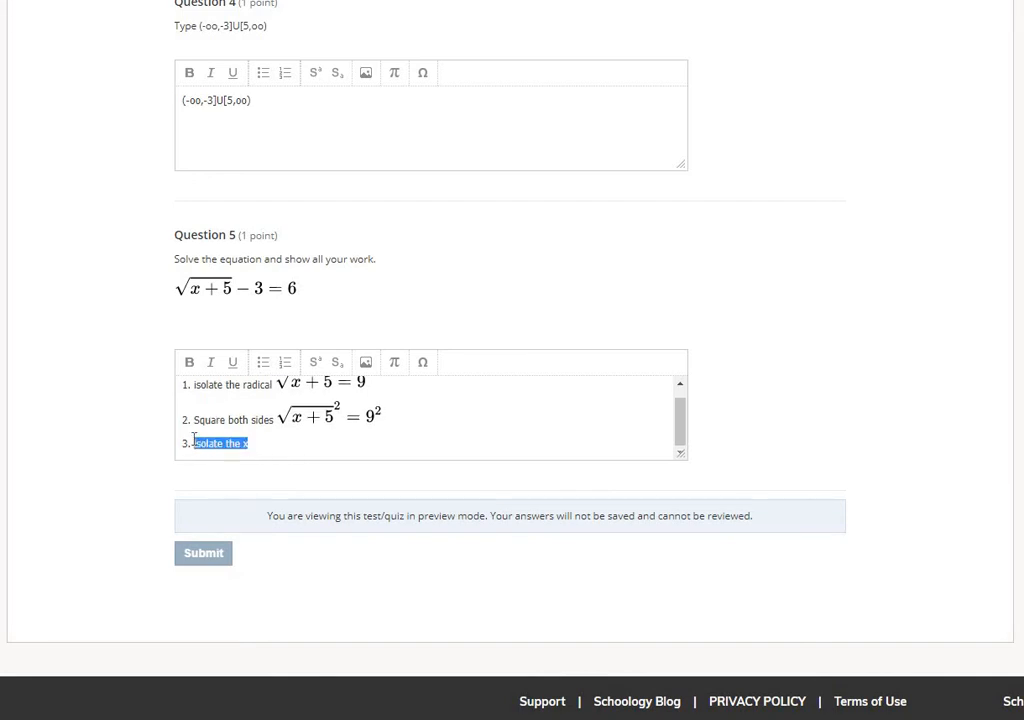
{"action": "type", "text": "simpli"}
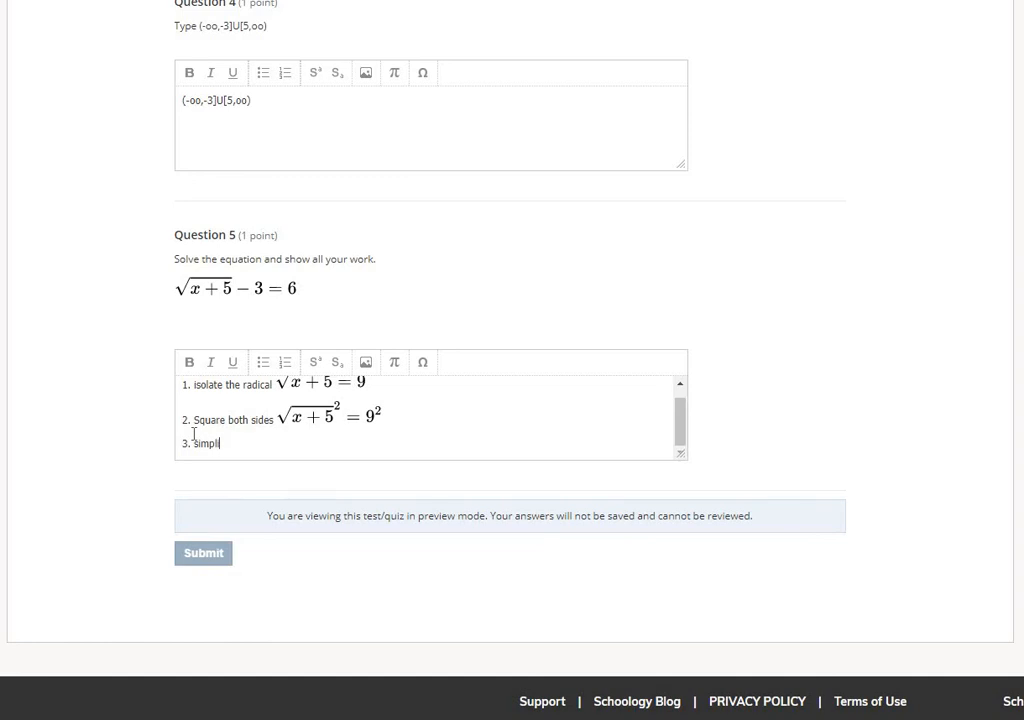
{"action": "type", "text": "fy"}
{"action": "type", "text": "x + 5 =81"}
{"action": "key", "text": "Return"}
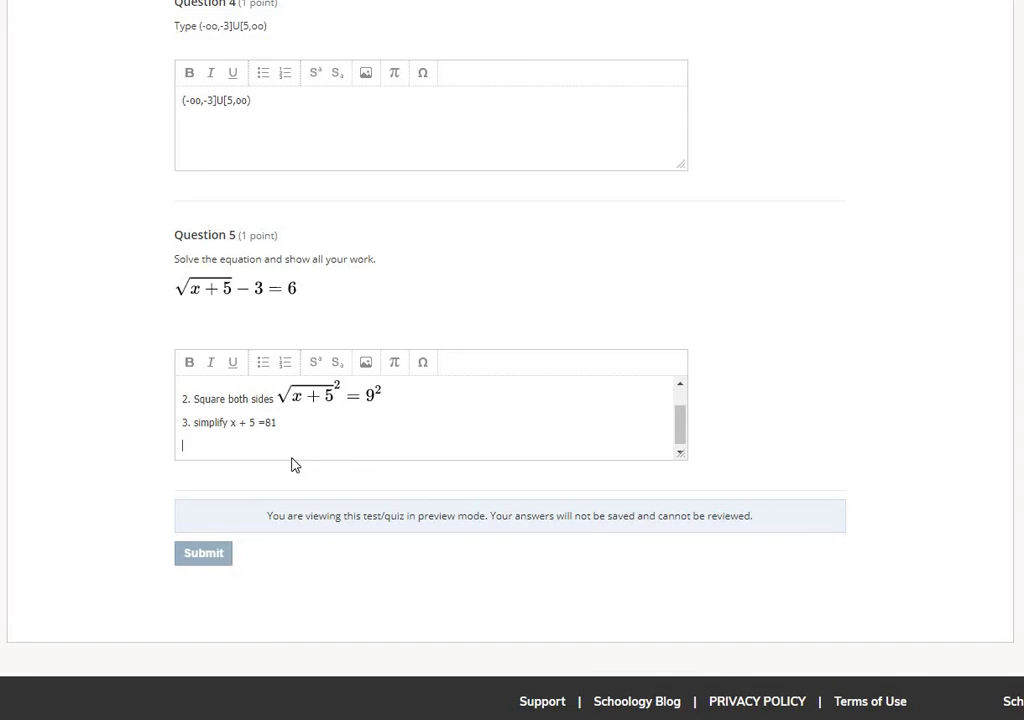
{"action": "type", "text": "4. isolate the variable, x = 76"}
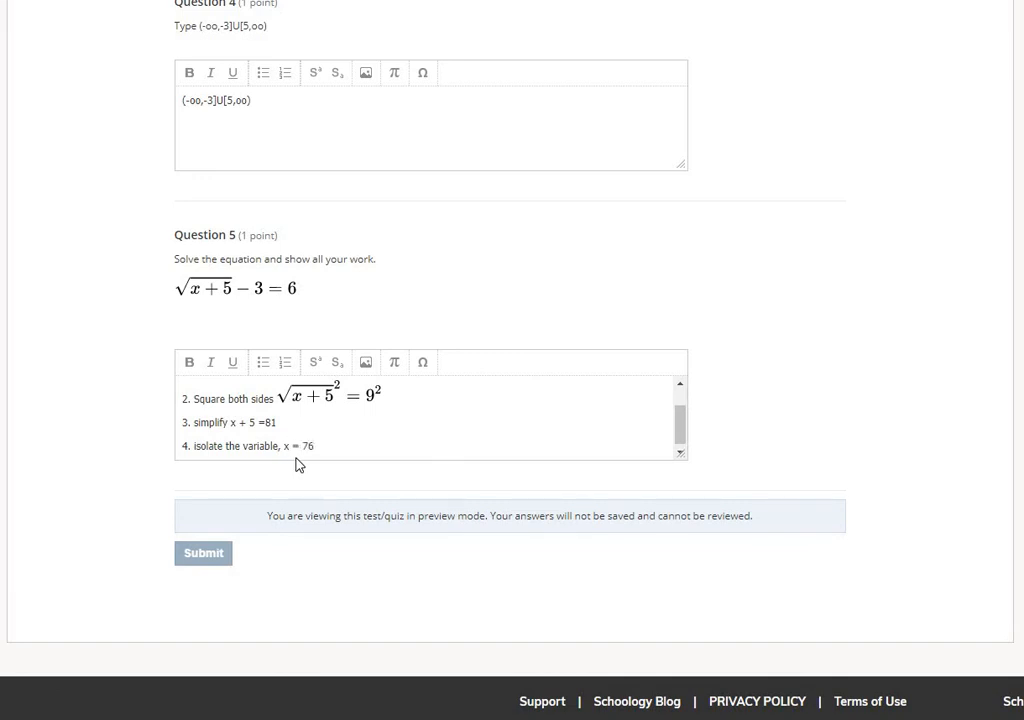